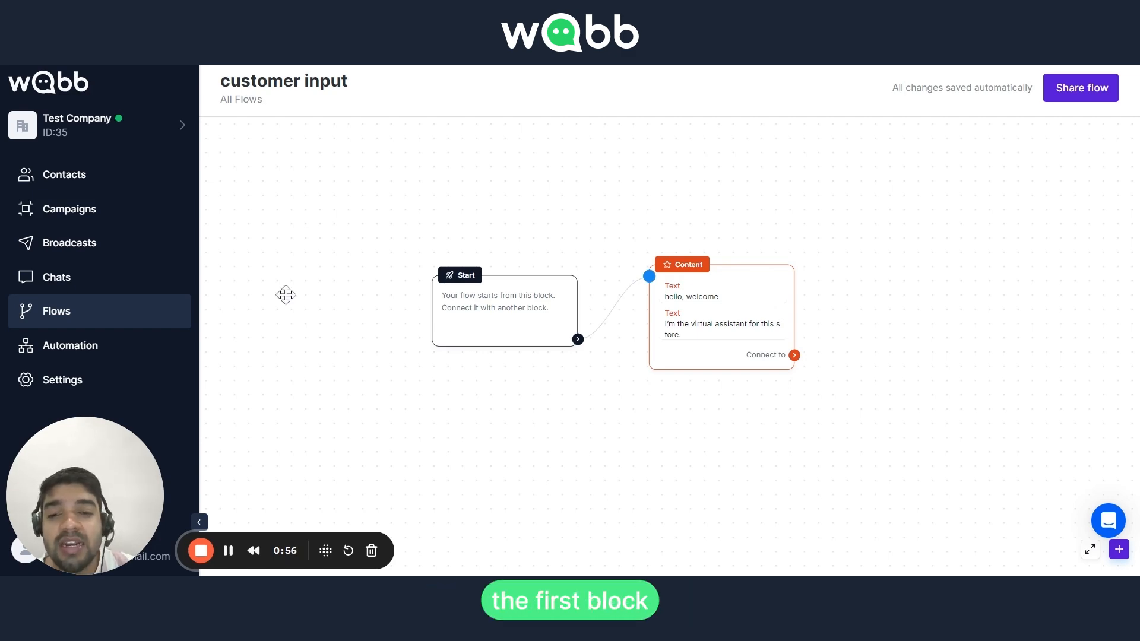
# Open the flow's Content block and review its two existing text messages without changing them
pyautogui.click(682, 300)
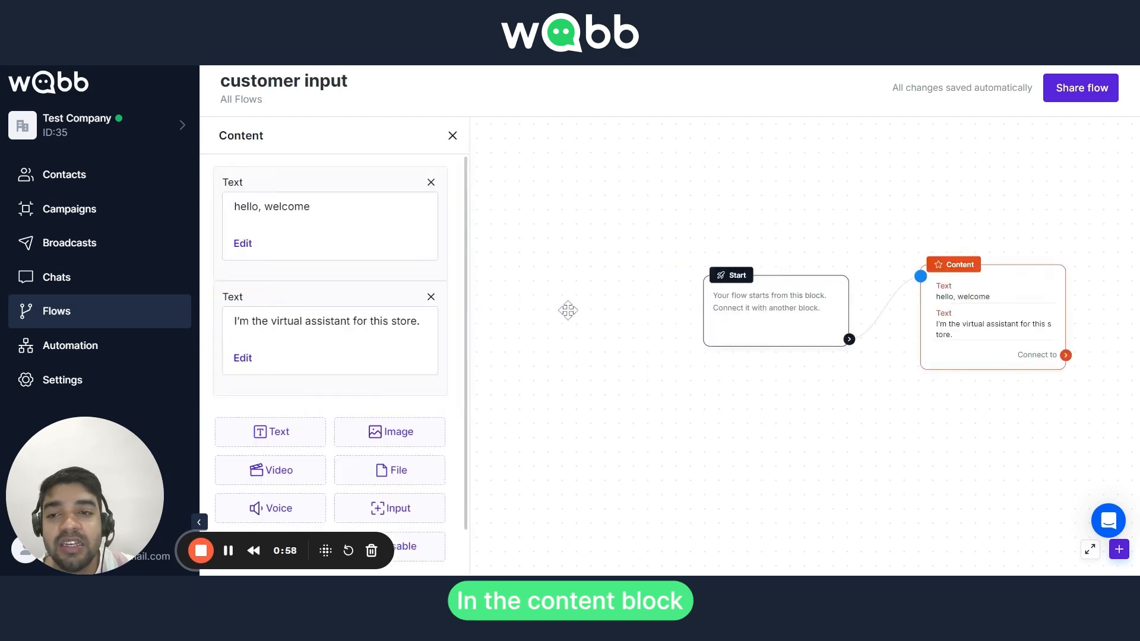
pyautogui.scroll(-1, 237, 289)
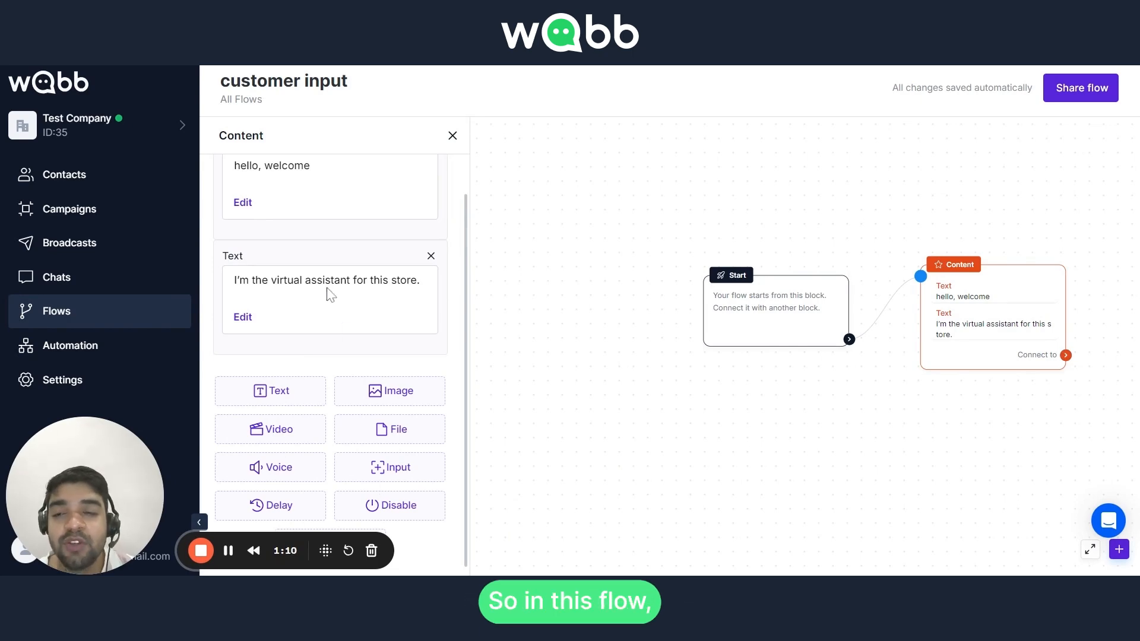
pyautogui.scroll(1, 331, 295)
pyautogui.moveTo(234, 209); pyautogui.dragTo(310, 209)
pyautogui.click(337, 336)
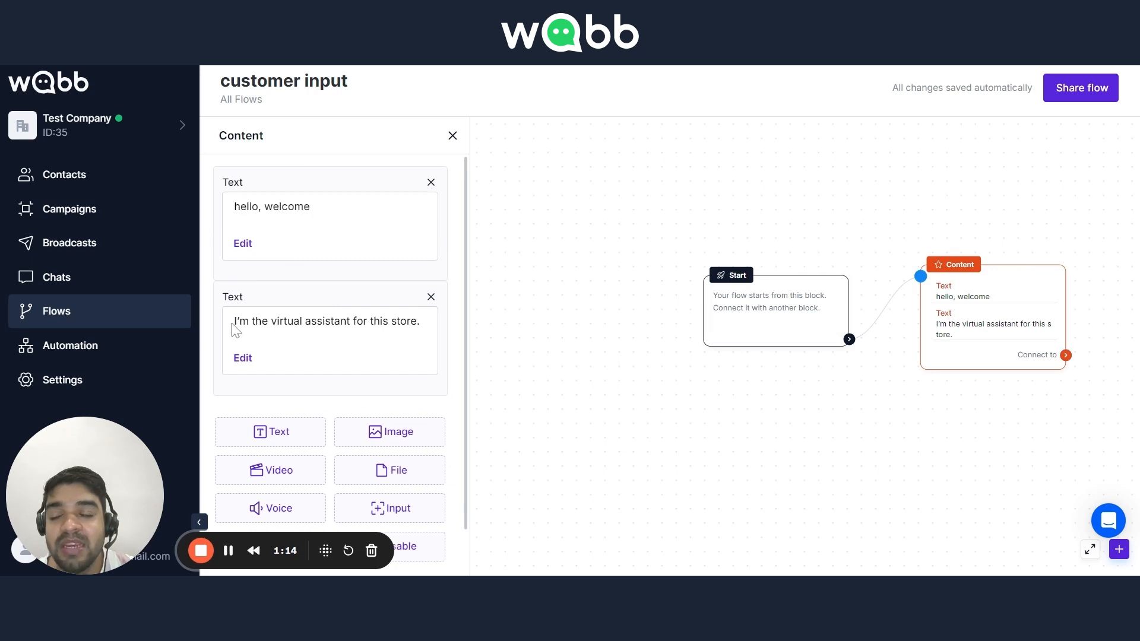
pyautogui.moveTo(236, 321); pyautogui.dragTo(416, 321)
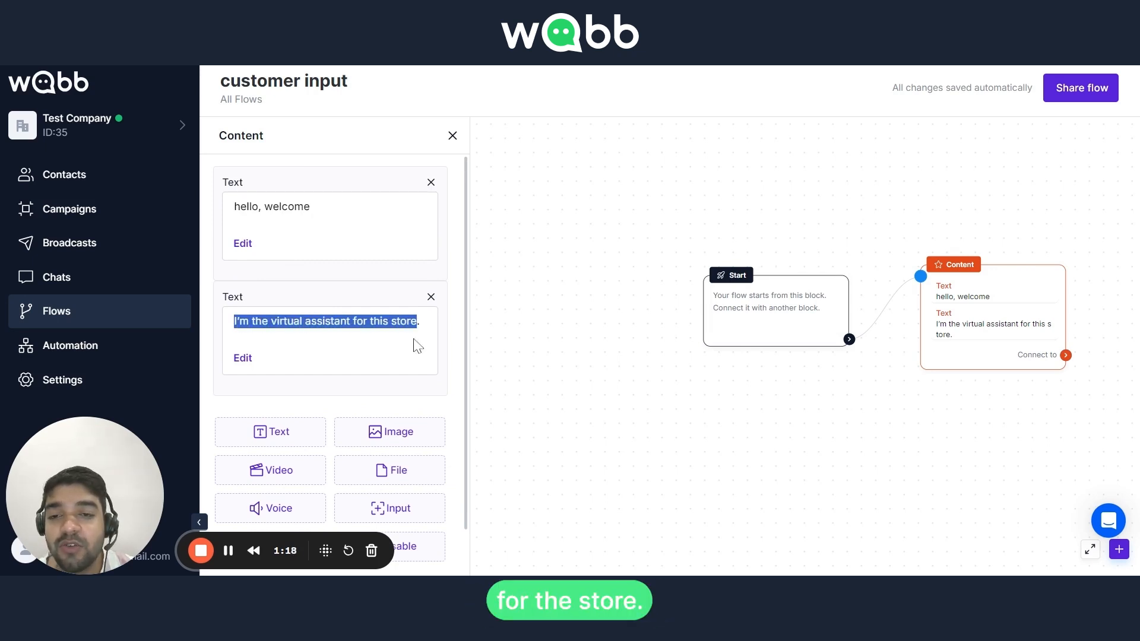
pyautogui.click(394, 363)
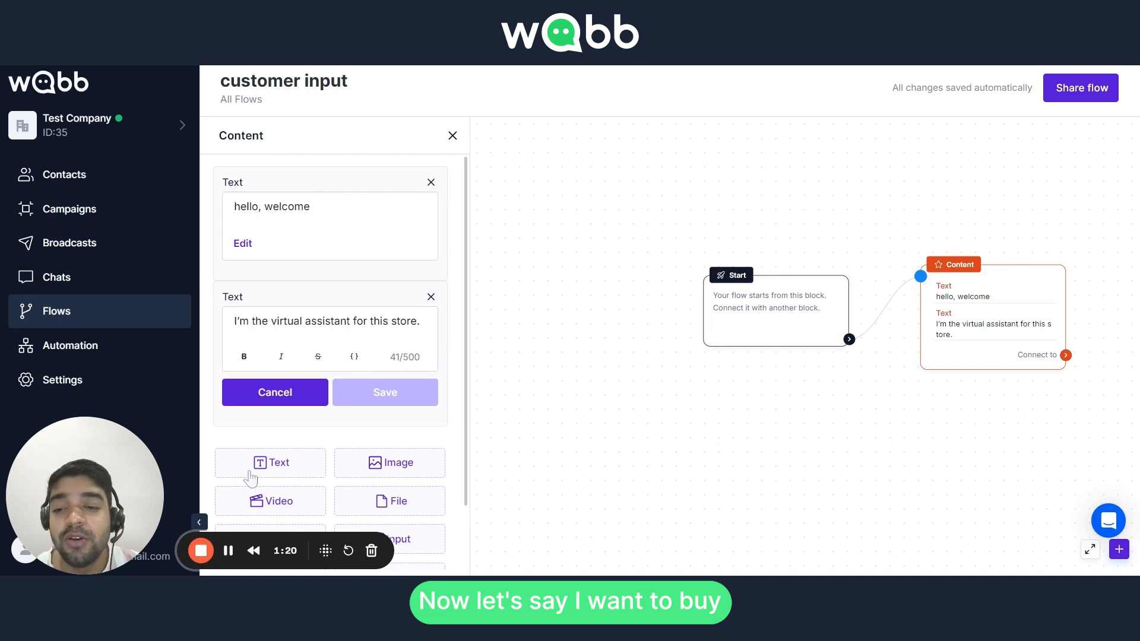
pyautogui.click(275, 392)
# Add a user input element to the Content block with the question "What is your name?" and save it
pyautogui.scroll(-1, 393, 445)
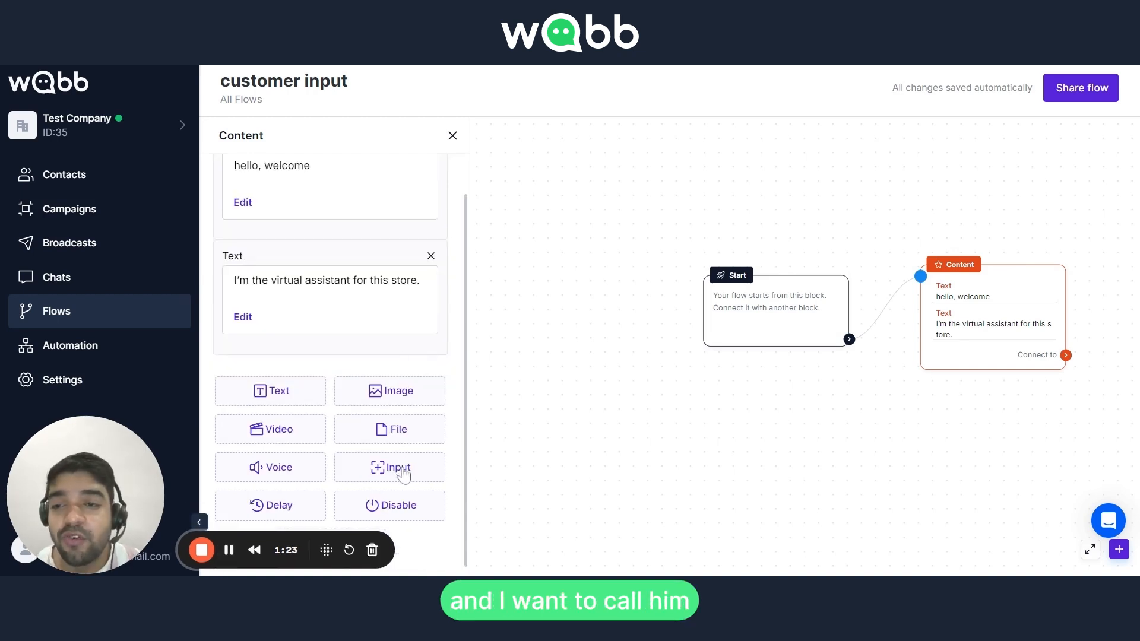
pyautogui.click(392, 467)
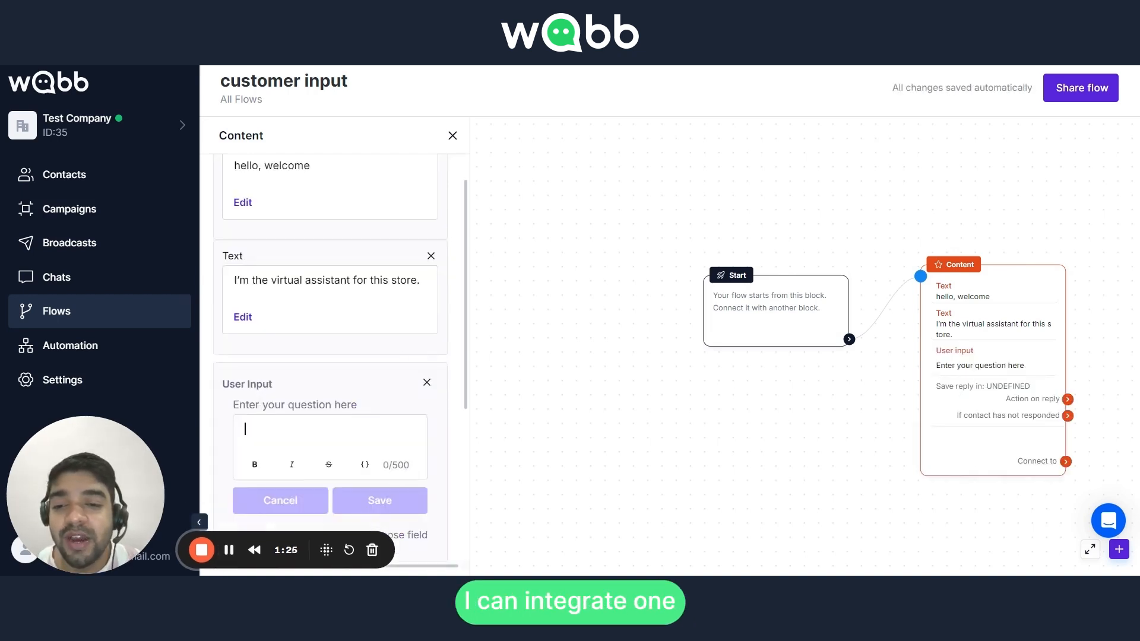
pyautogui.scroll(-3, 324, 404)
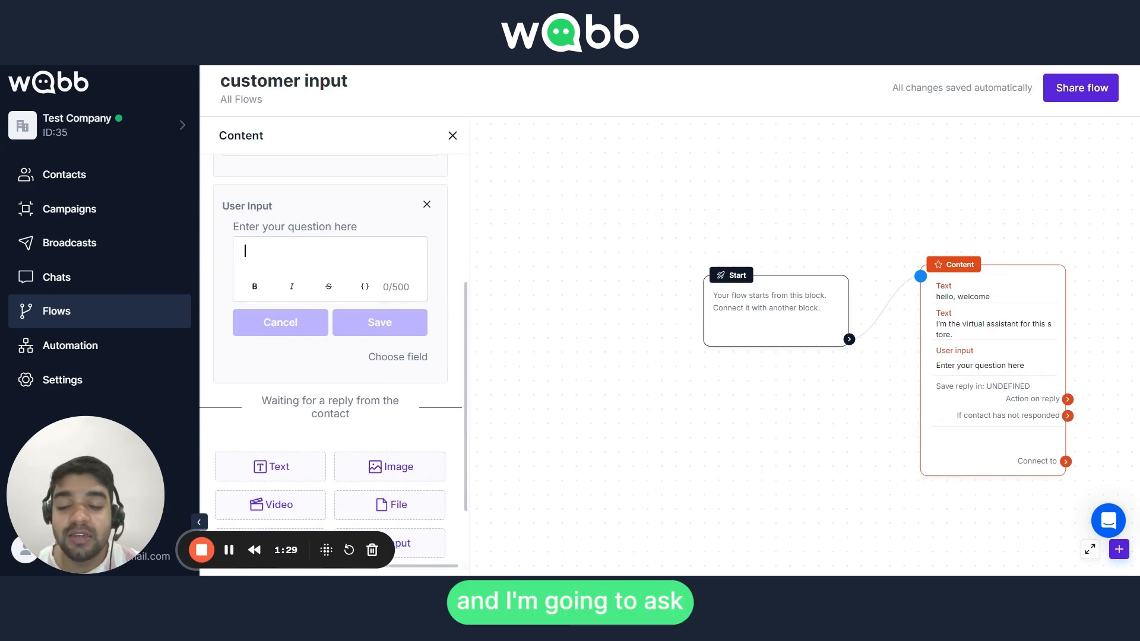
pyautogui.write('What is y')
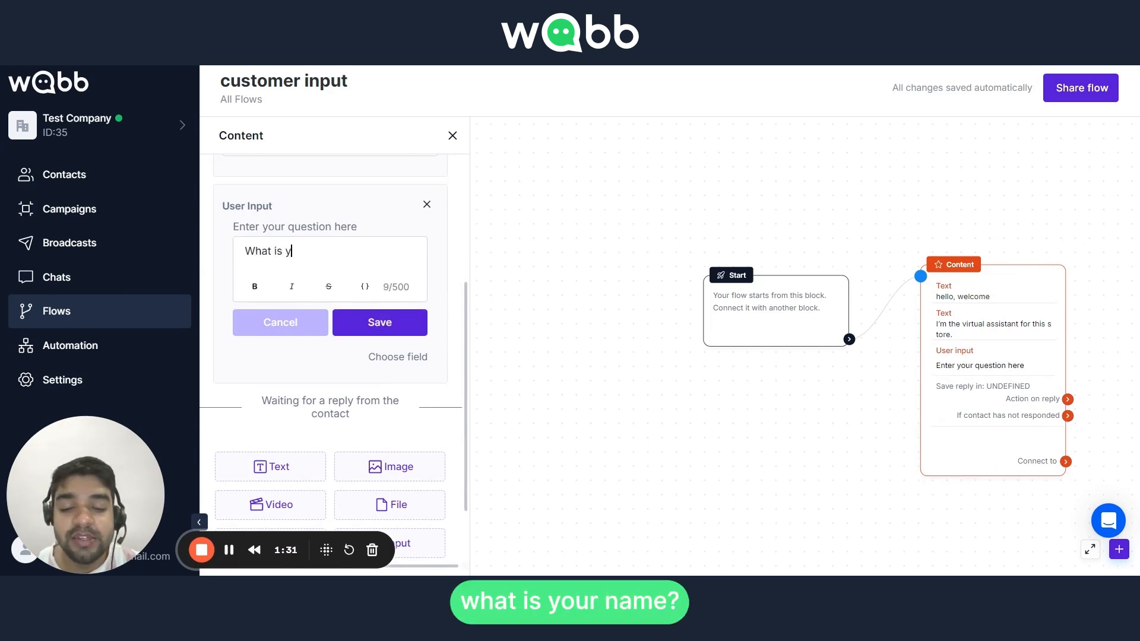
pyautogui.write('our name?')
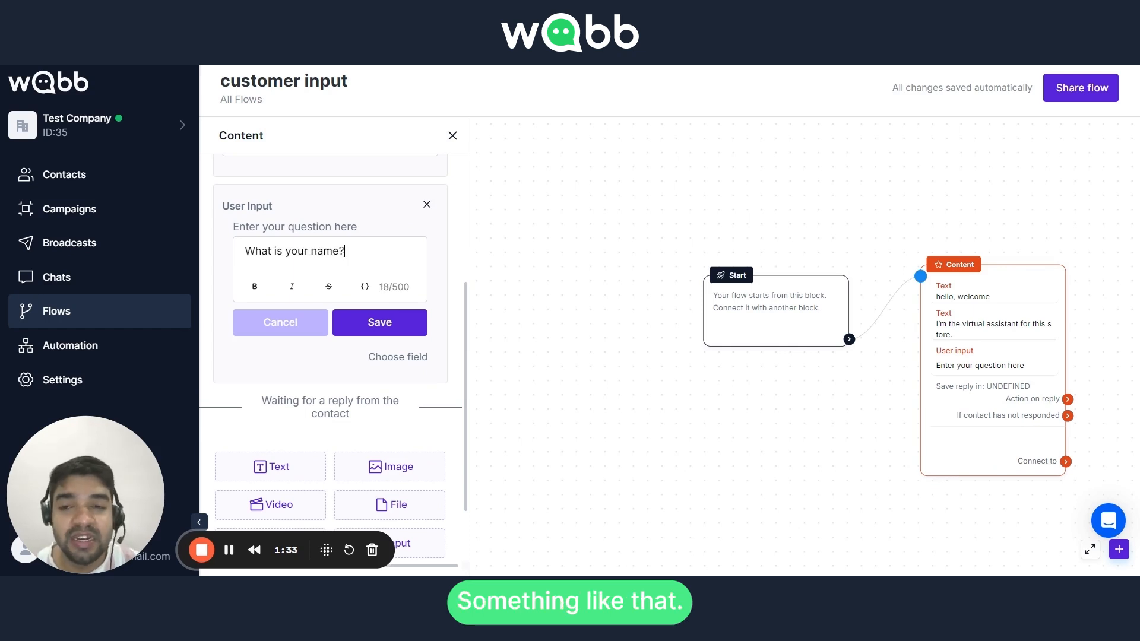
pyautogui.click(378, 322)
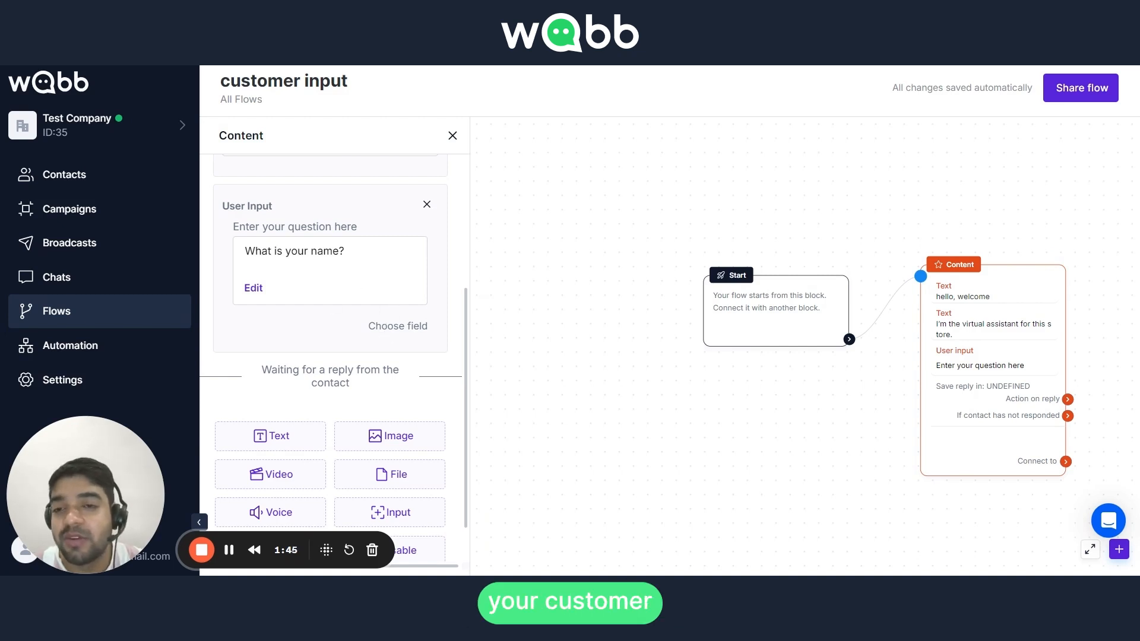
# Set the name question's response to be saved in the custom user field Name
pyautogui.click(386, 326)
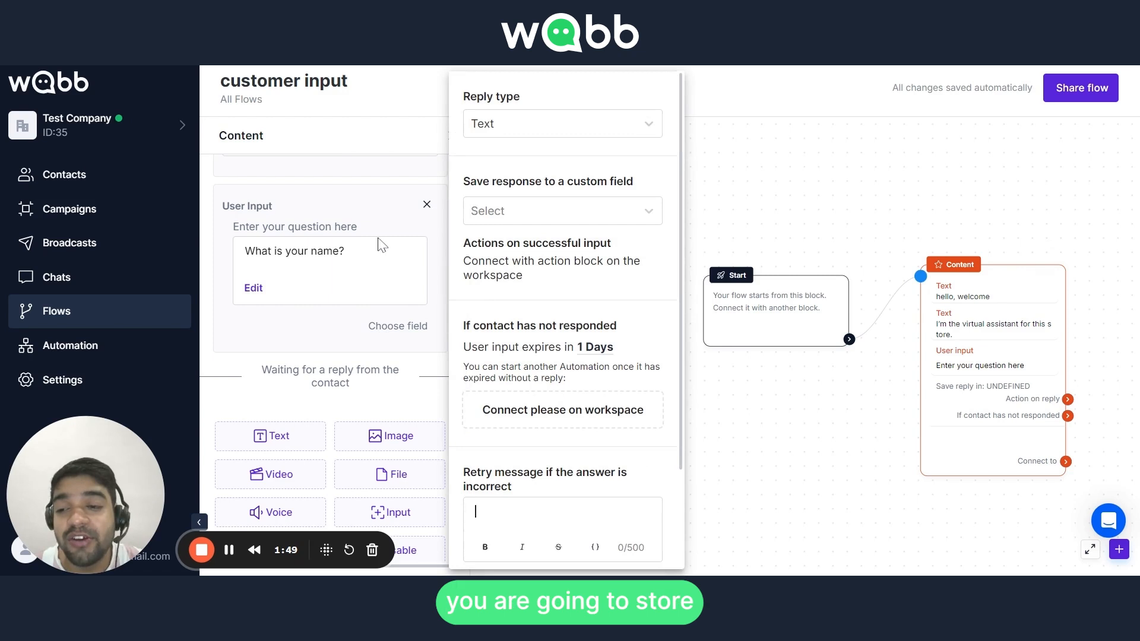
pyautogui.click(500, 213)
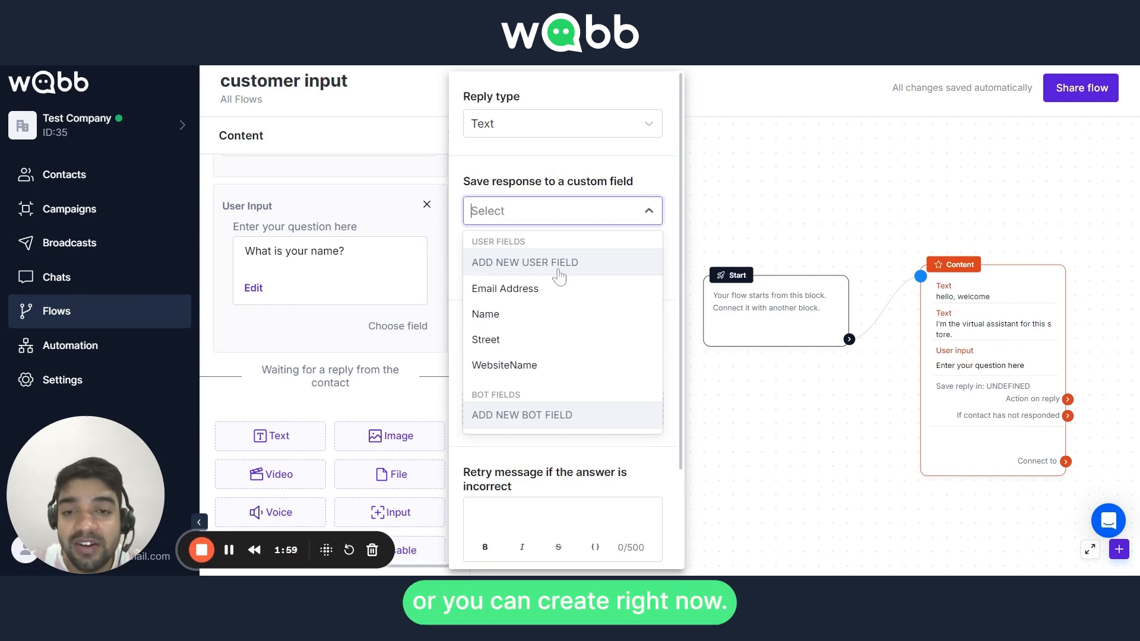
pyautogui.click(500, 321)
# Examine the form for creating a new user field and its available field types, leaving without creating one
pyautogui.click(511, 221)
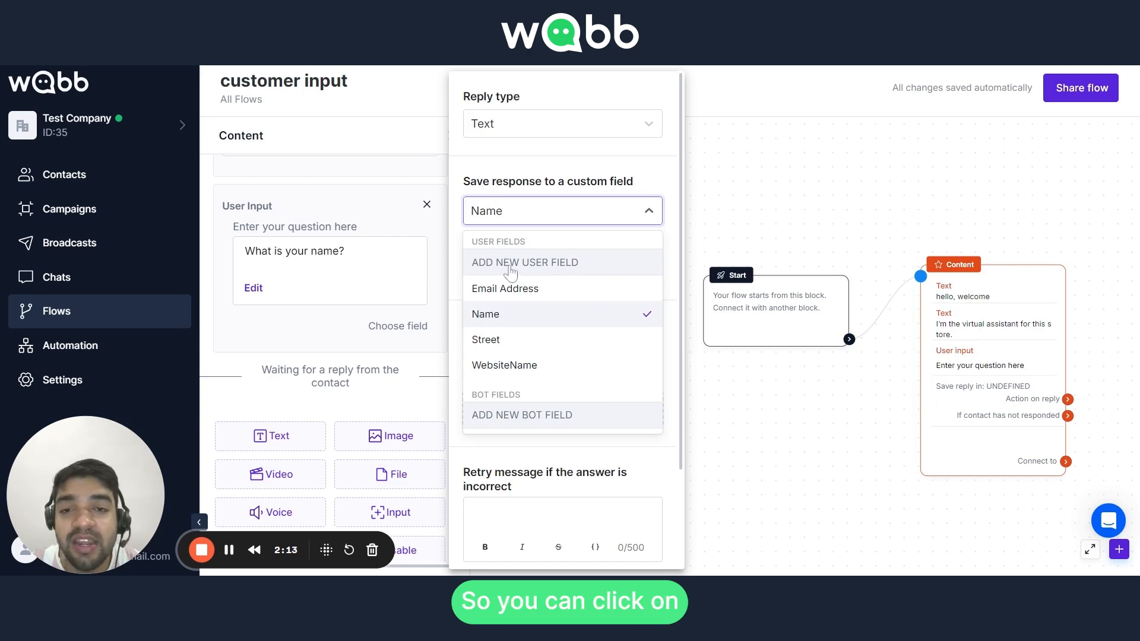
pyautogui.click(543, 270)
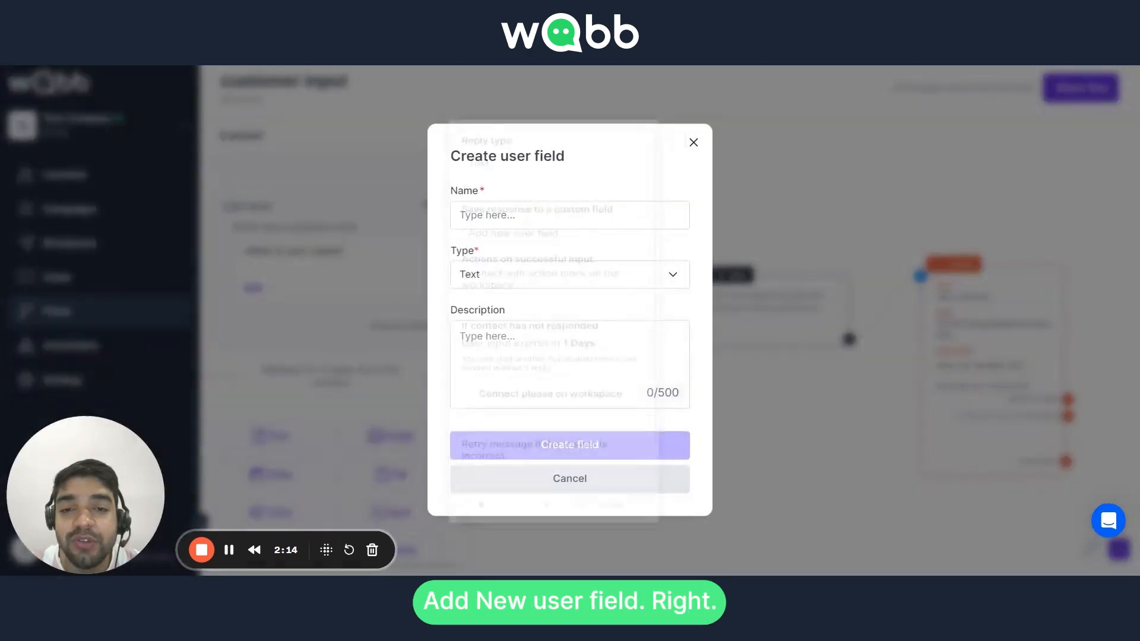
pyautogui.click(514, 282)
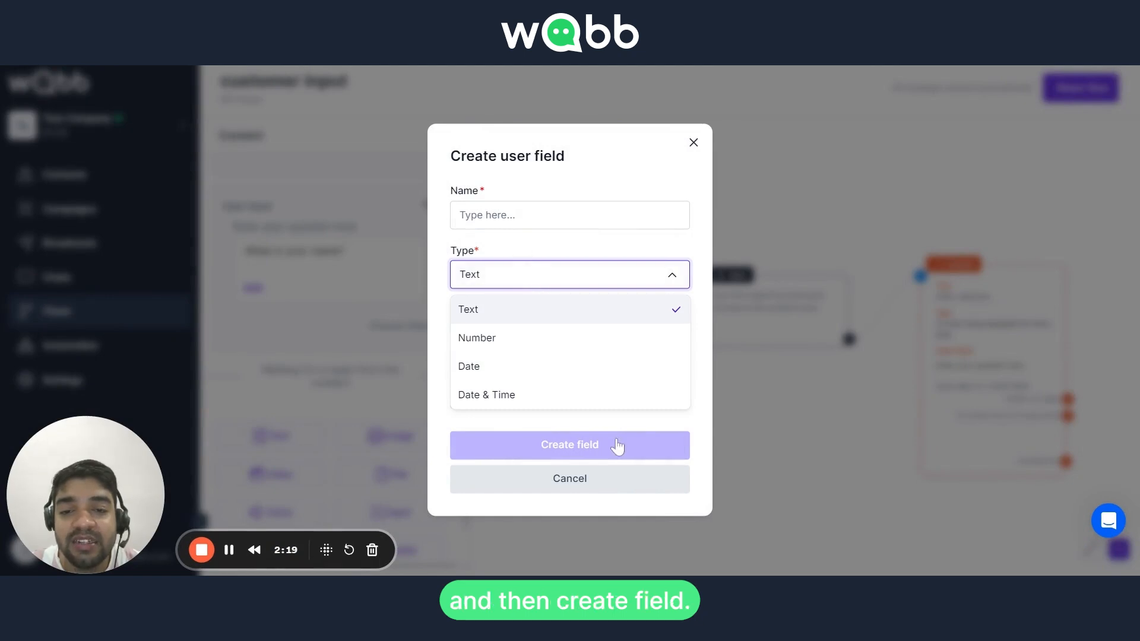
pyautogui.click(694, 143)
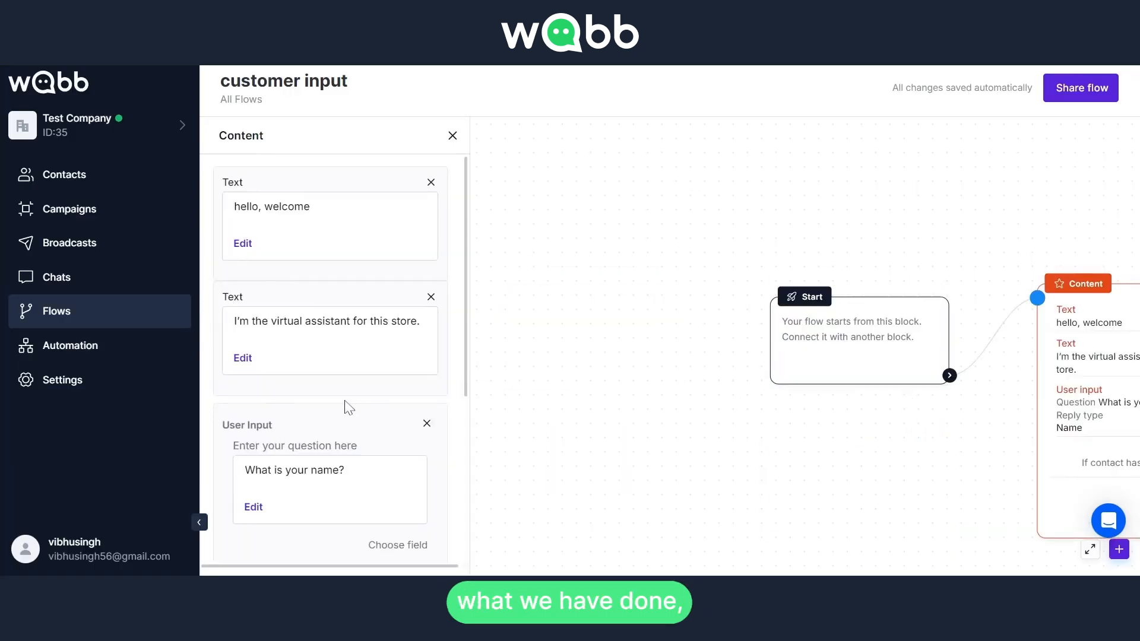
# Save "hey please write text!" as the retry message for incorrect answers to the name question
pyautogui.scroll(-5, 349, 409)
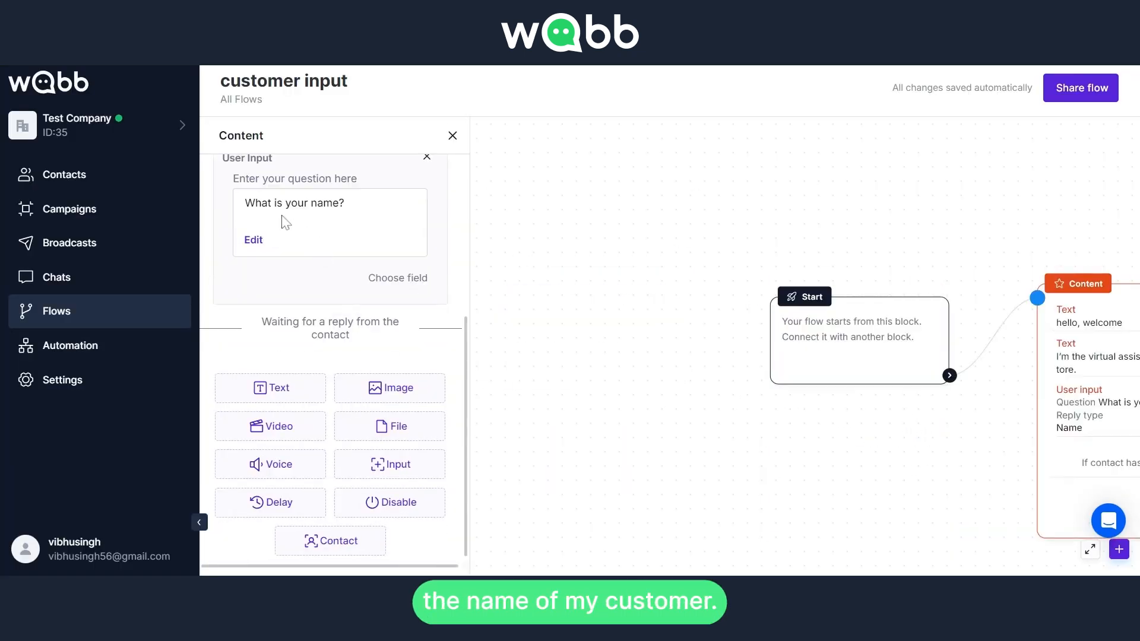
pyautogui.click(390, 288)
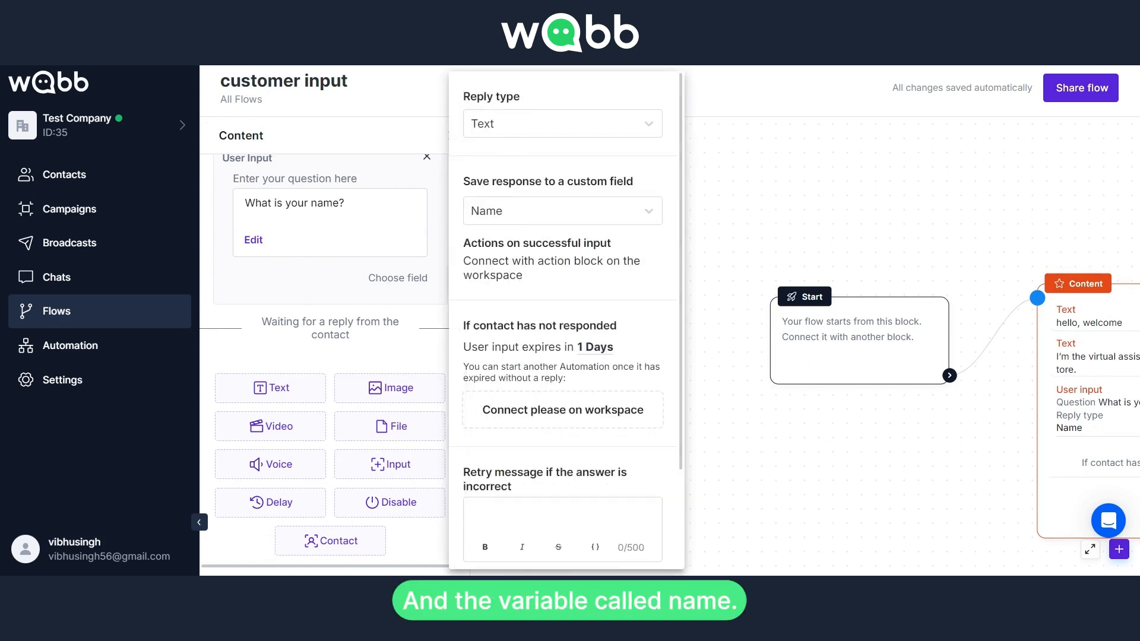
pyautogui.scroll(-2, 496, 415)
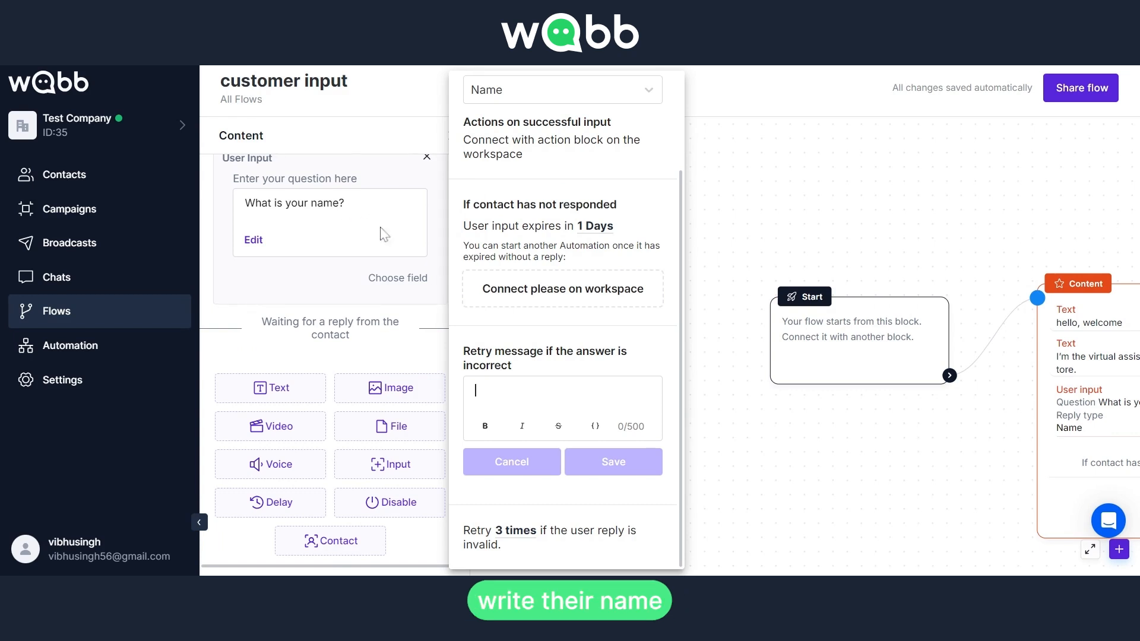
pyautogui.write('h')
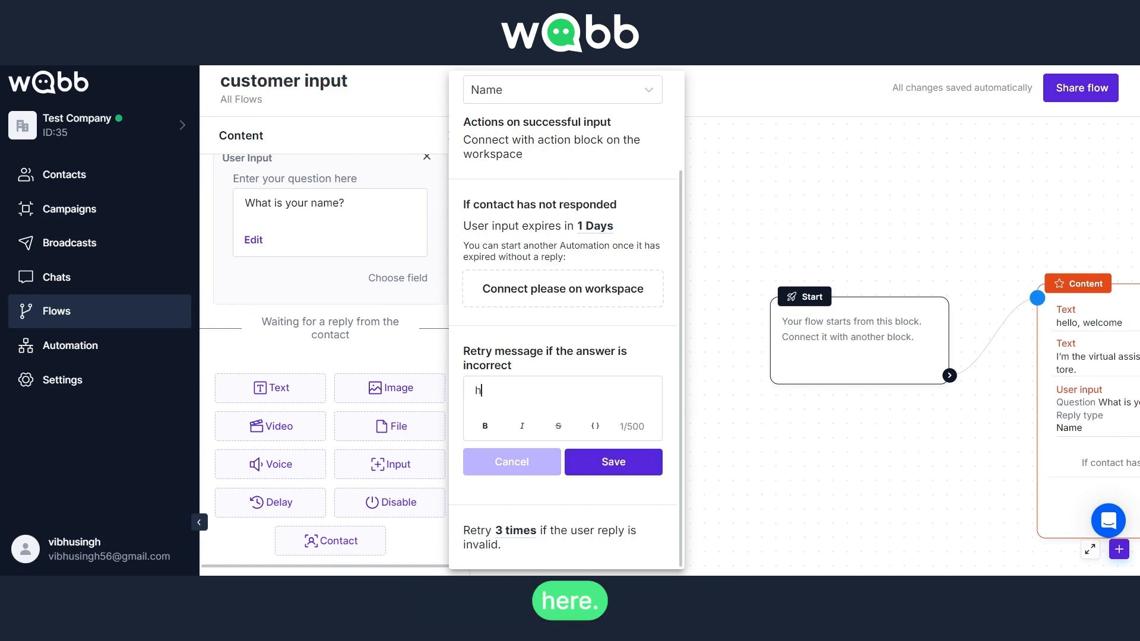
pyautogui.write('ey please ')
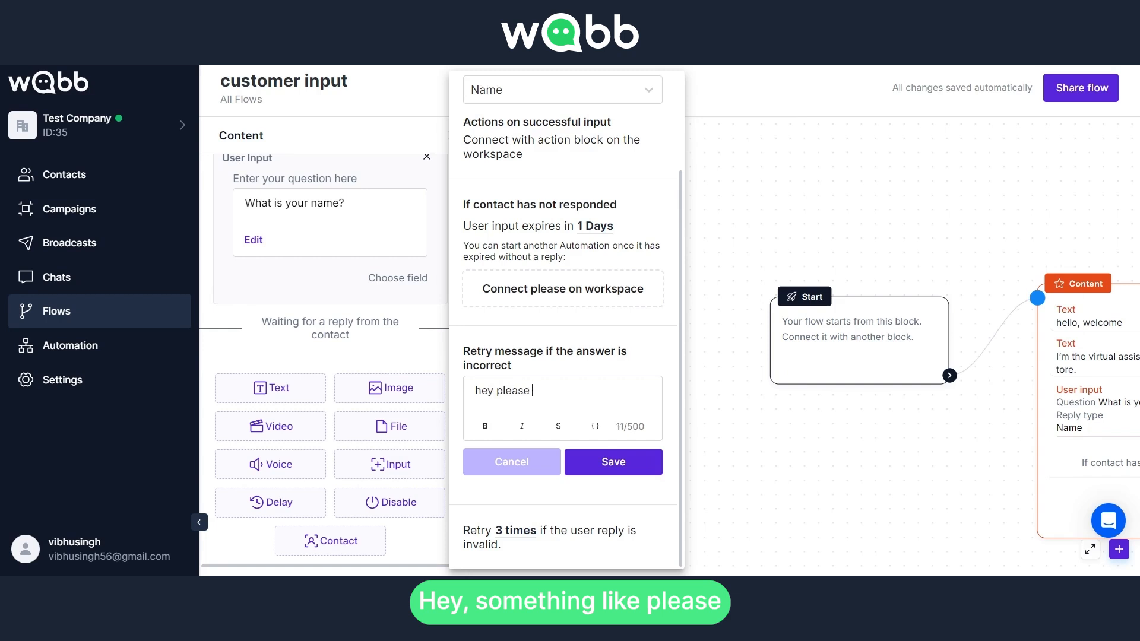
pyautogui.write('write te')
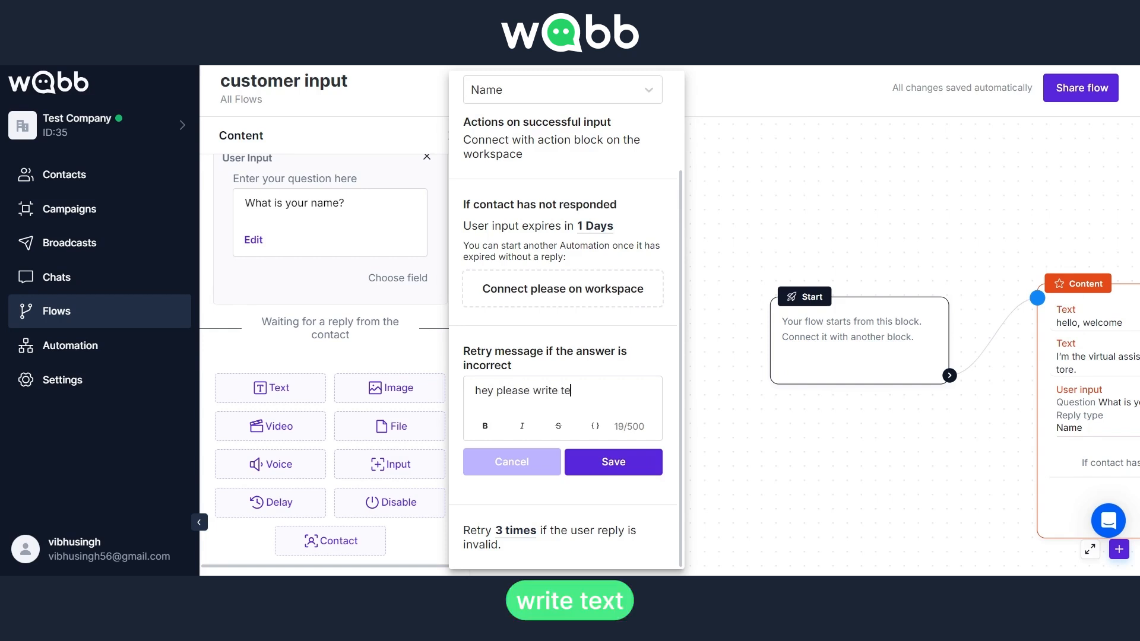
pyautogui.write('xt!')
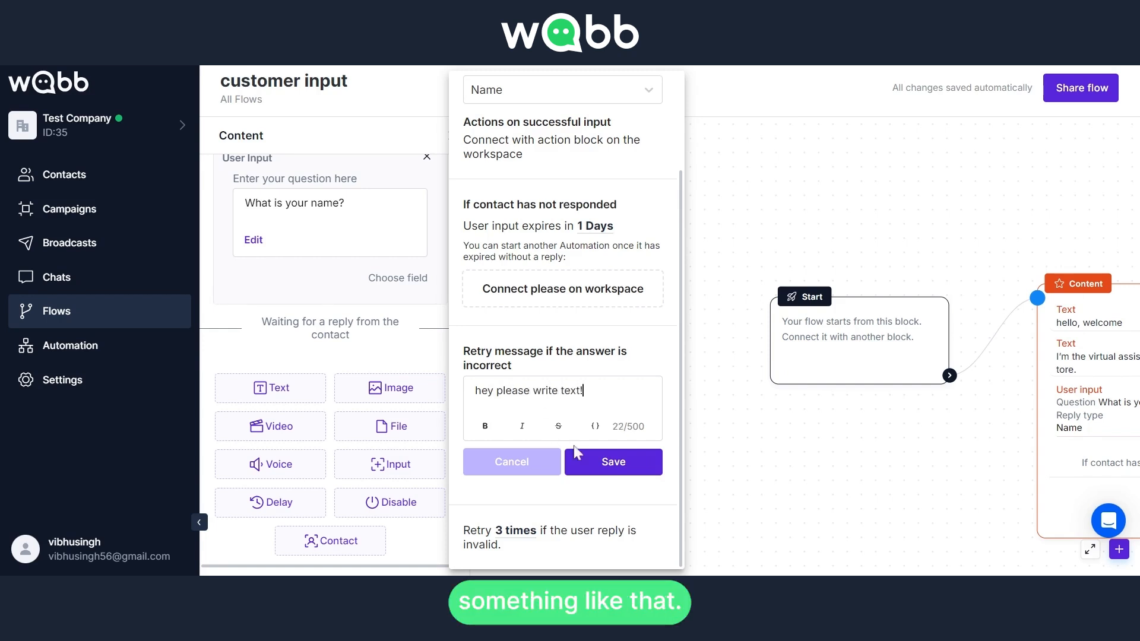
pyautogui.click(601, 470)
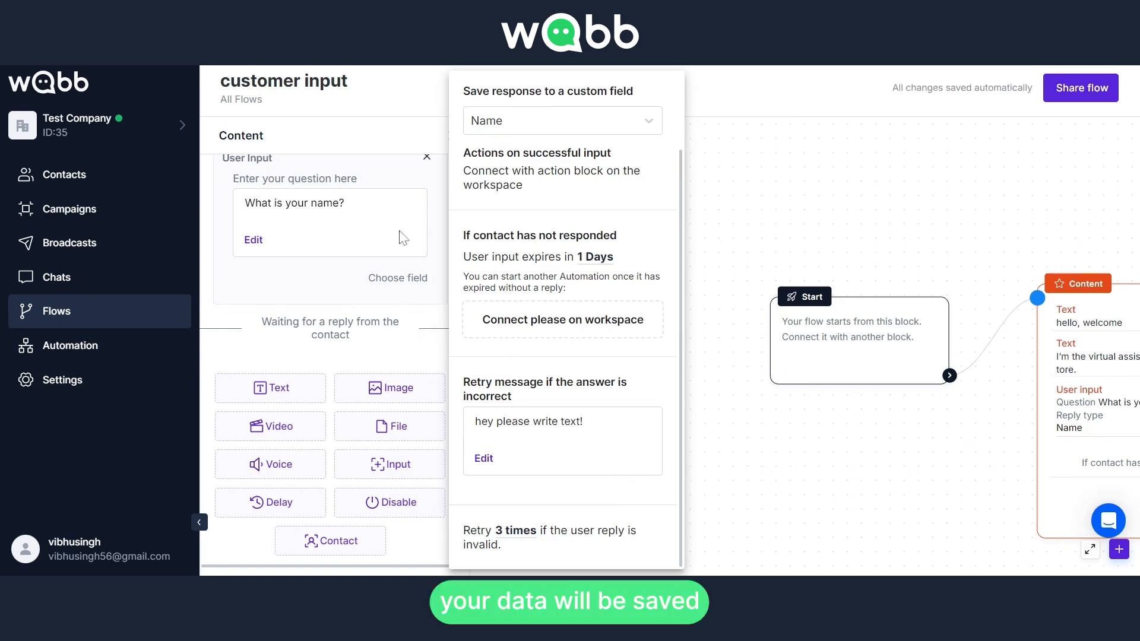
# Review the name question's reply type, custom field and retry settings
pyautogui.scroll(2, 503, 140)
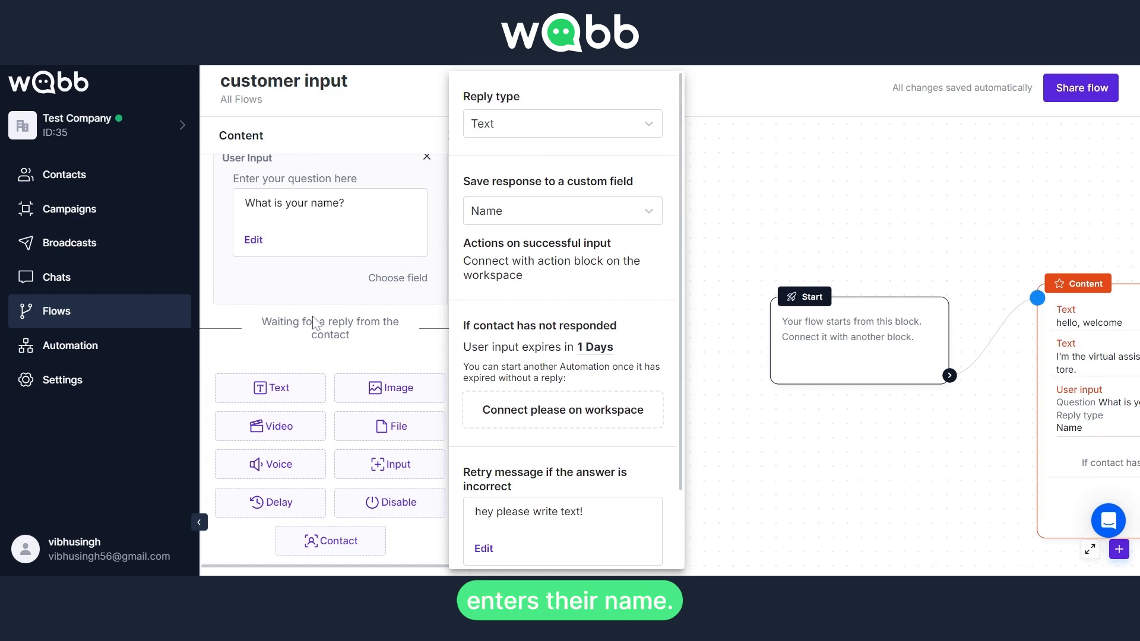
pyautogui.click(362, 350)
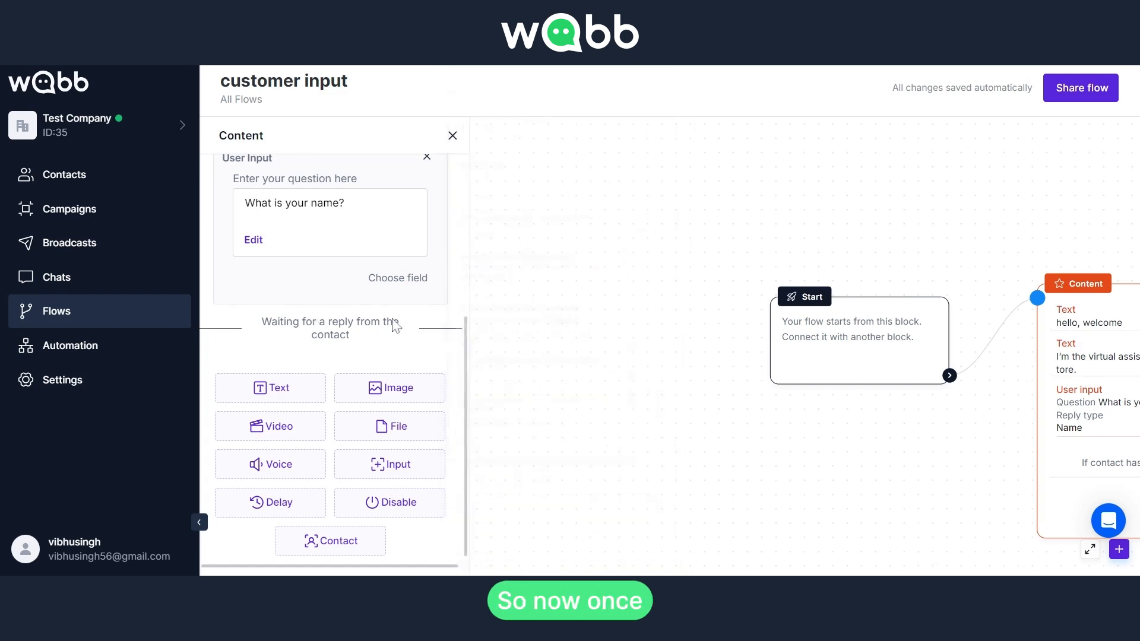
pyautogui.click(396, 279)
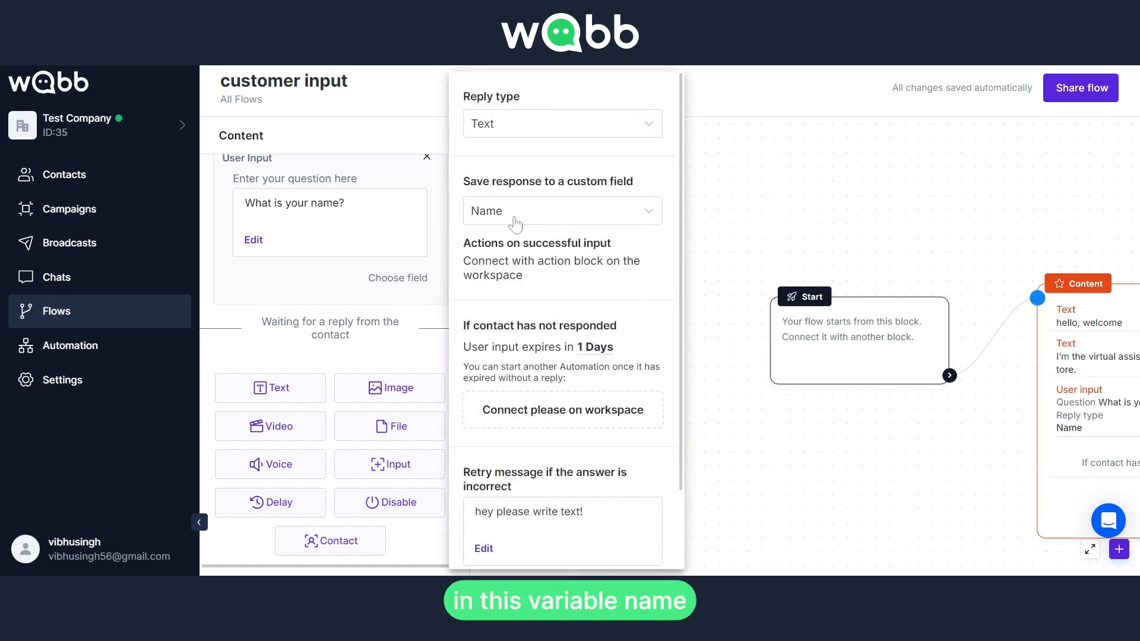
pyautogui.click(396, 344)
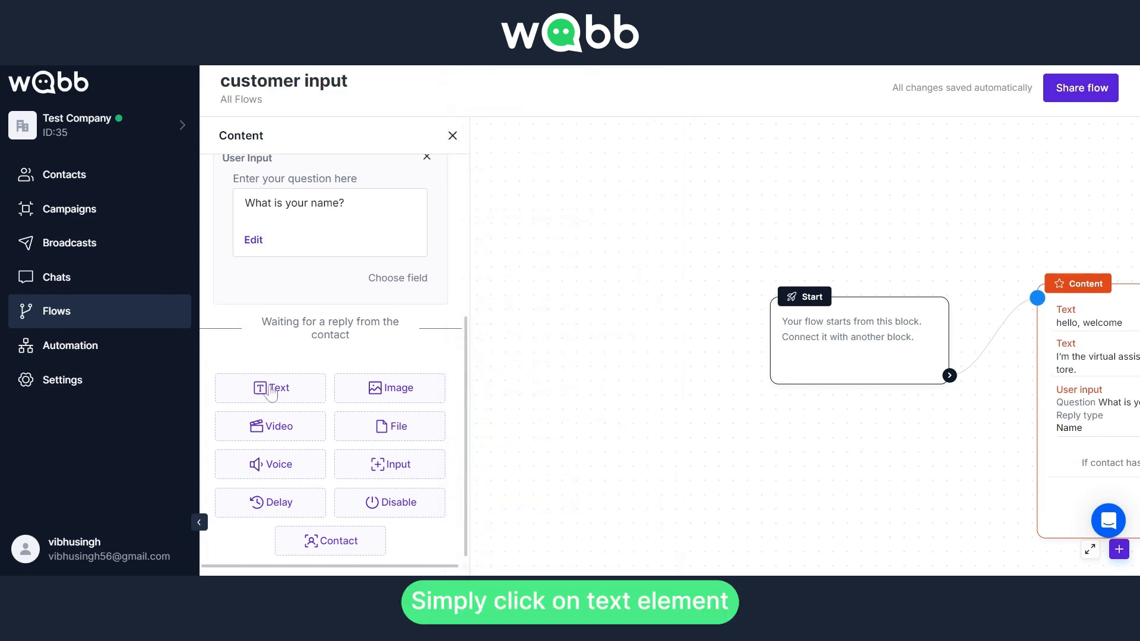
# Add a text message after the name question reading "Thank you {Name}", using the Name user field, and save it
pyautogui.click(271, 388)
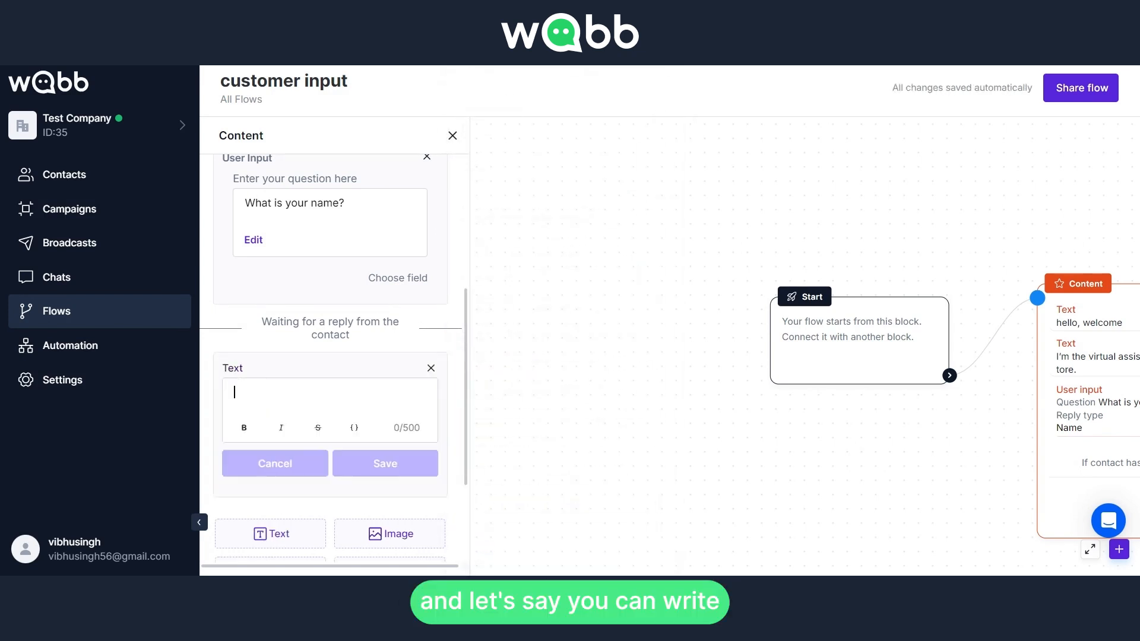
pyautogui.write('Thank you')
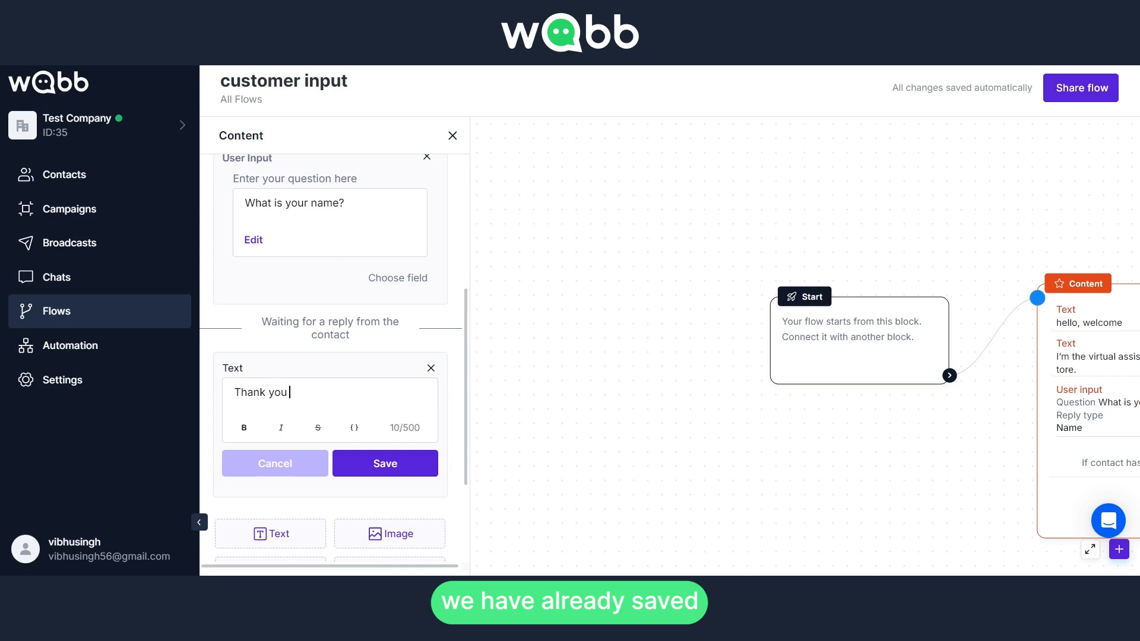
pyautogui.click(354, 429)
pyautogui.scroll(-3, 387, 378)
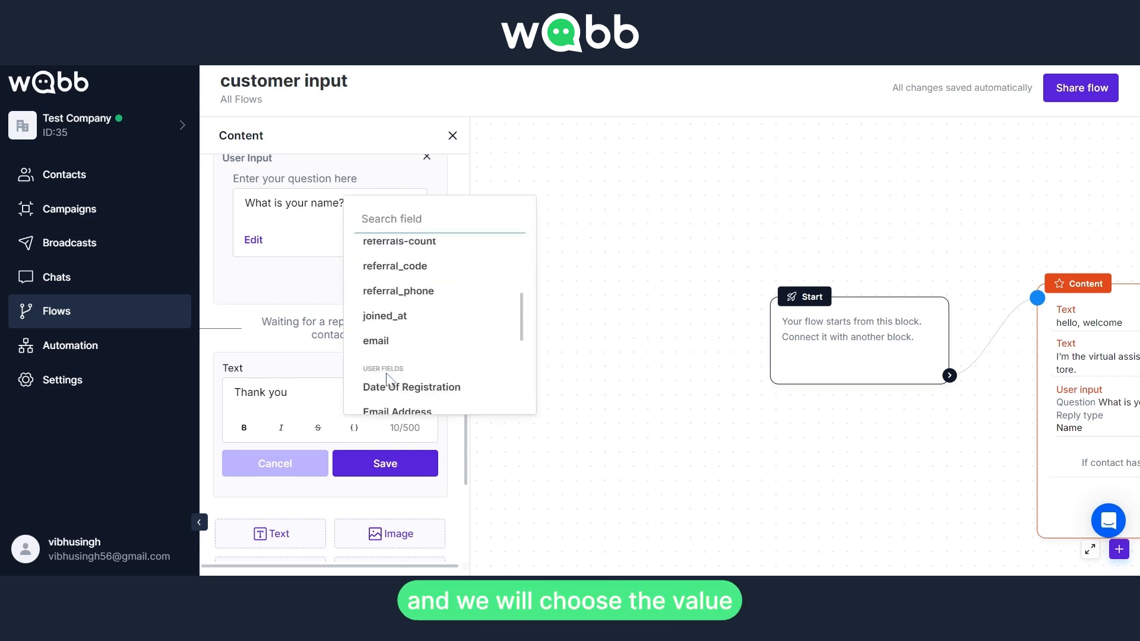
pyautogui.scroll(-2, 398, 369)
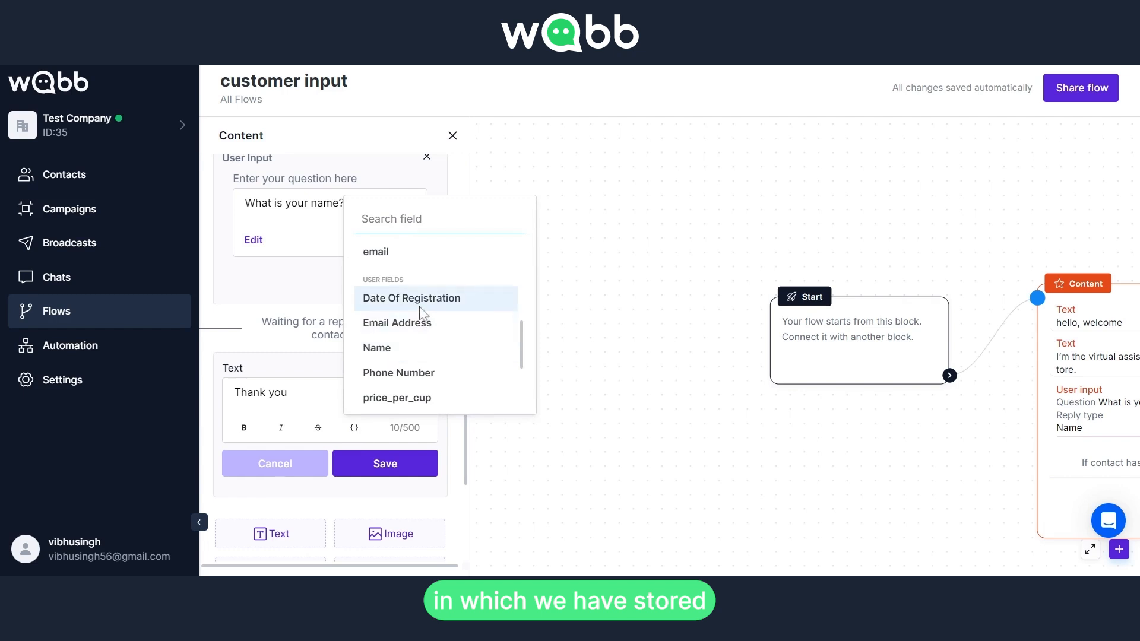
pyautogui.click(417, 355)
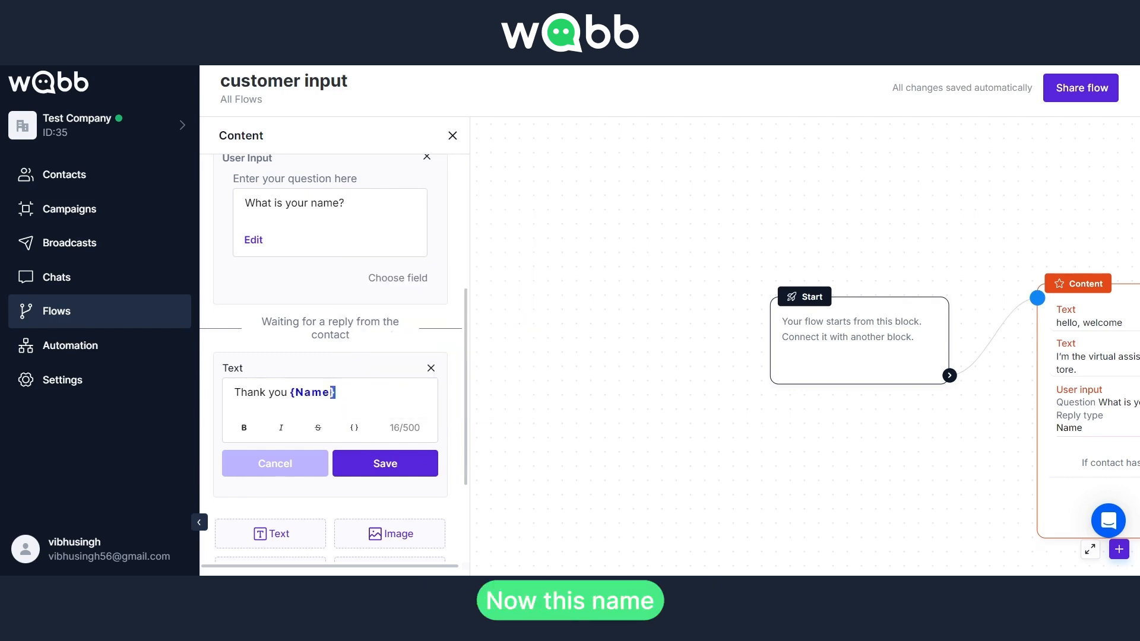
pyautogui.moveTo(335, 393); pyautogui.dragTo(295, 393)
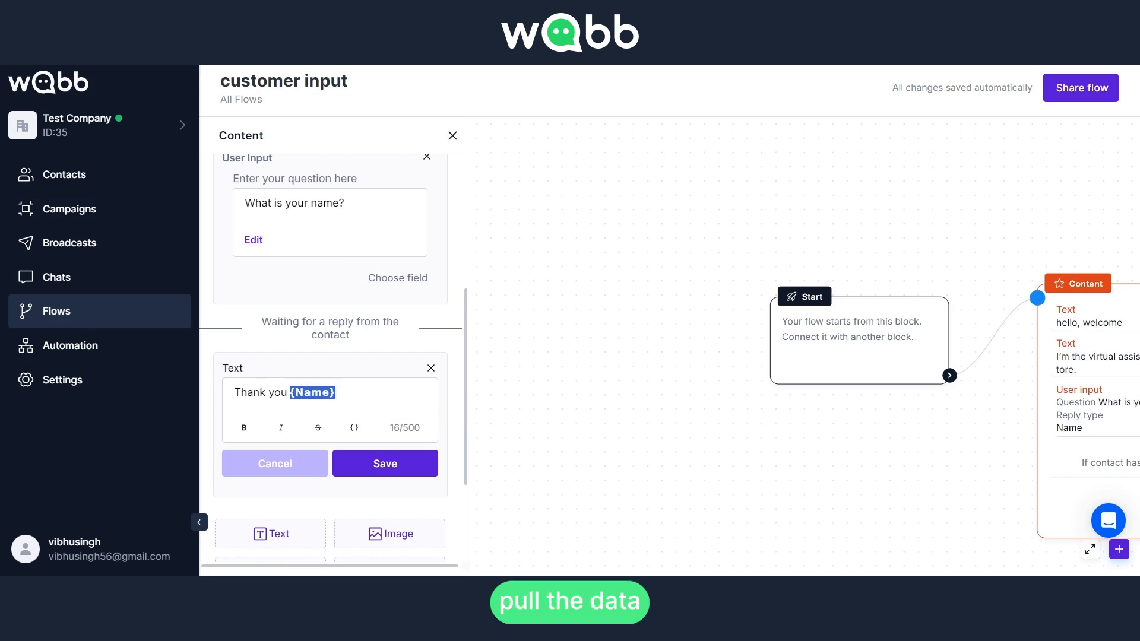
pyautogui.click(323, 392)
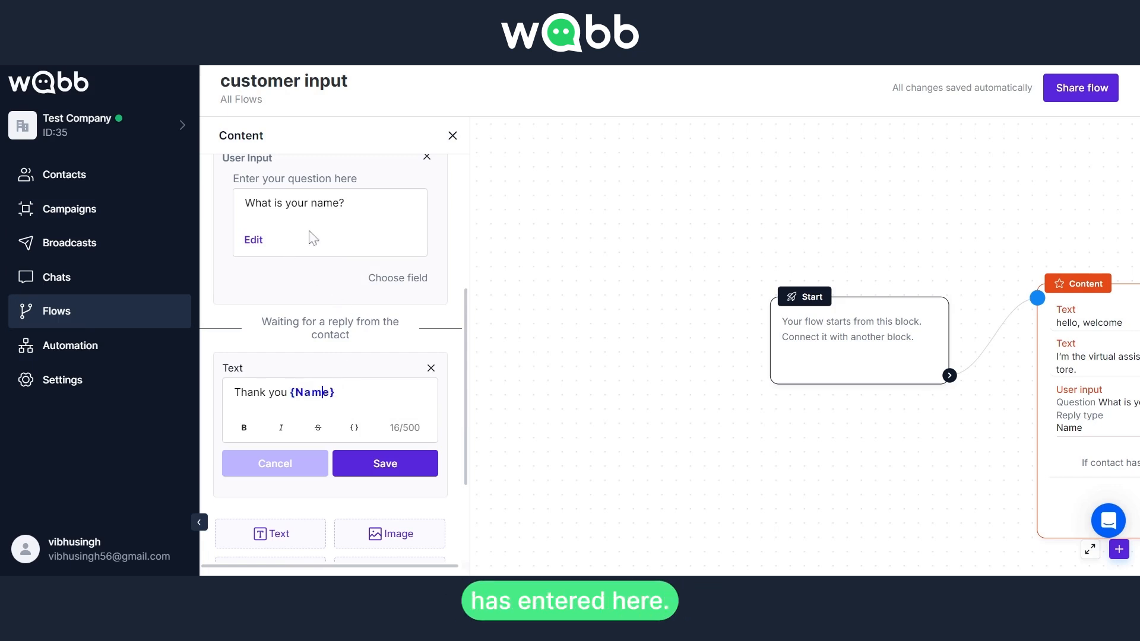
pyautogui.click(372, 469)
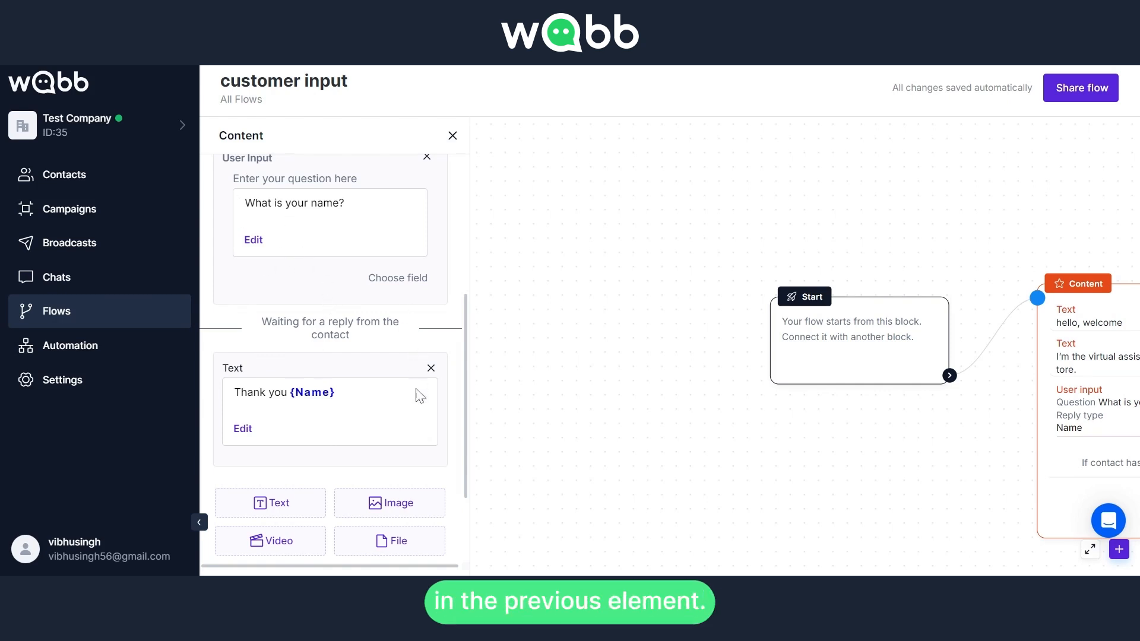
pyautogui.scroll(-2, 424, 333)
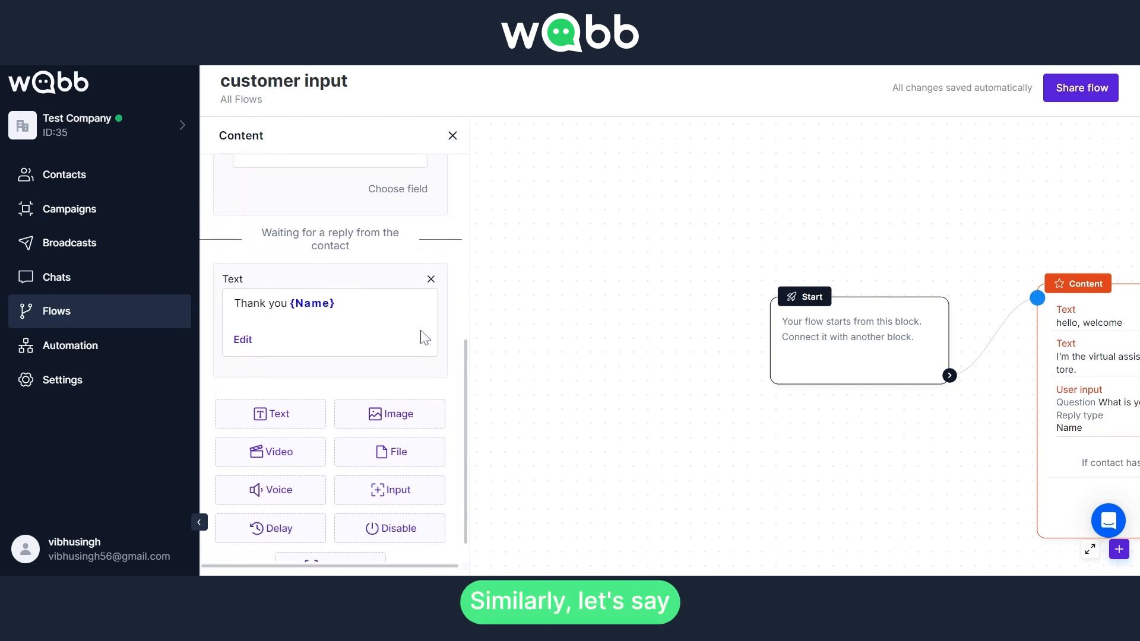
pyautogui.click(294, 426)
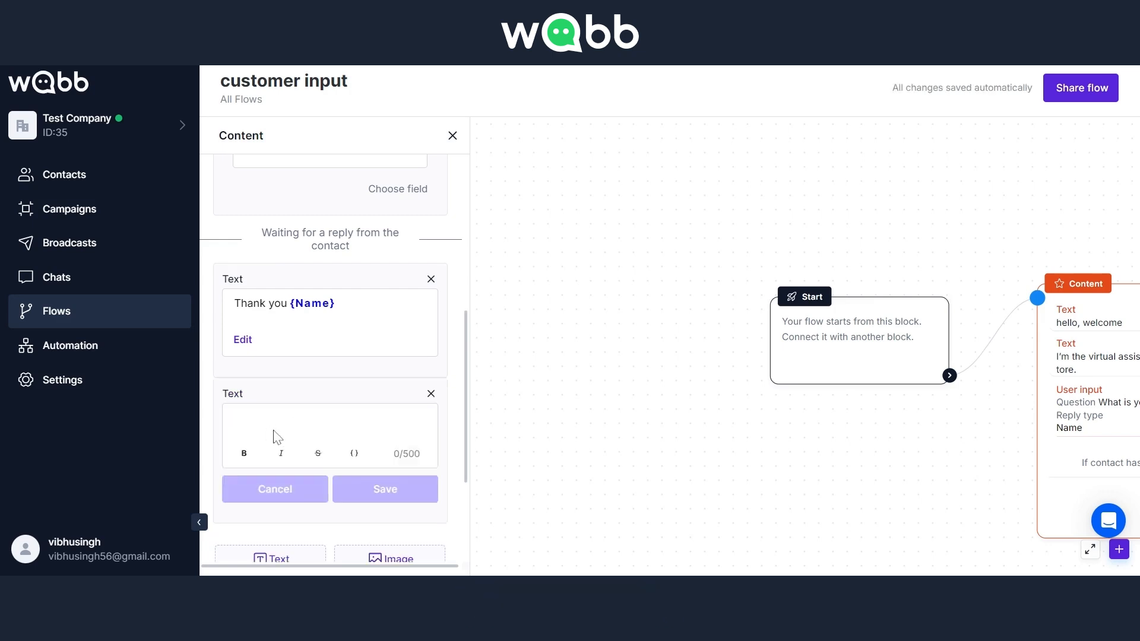
pyautogui.click(431, 394)
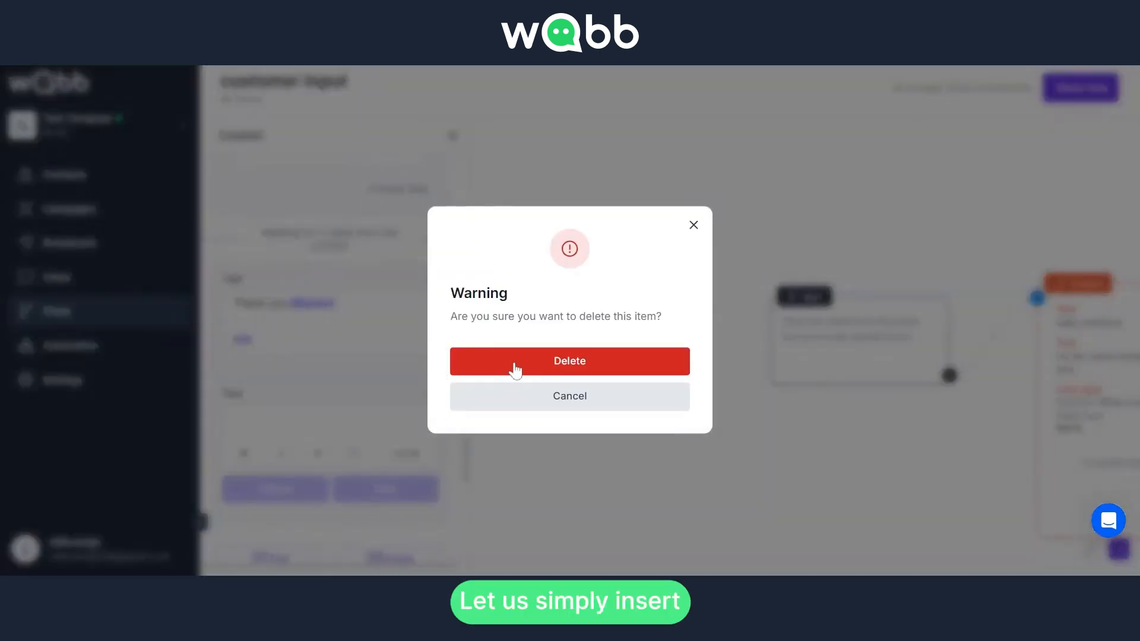
pyautogui.click(511, 367)
# Add a user input element below the thank-you message with the question "What is your address?" and save it
pyautogui.scroll(-1, 365, 451)
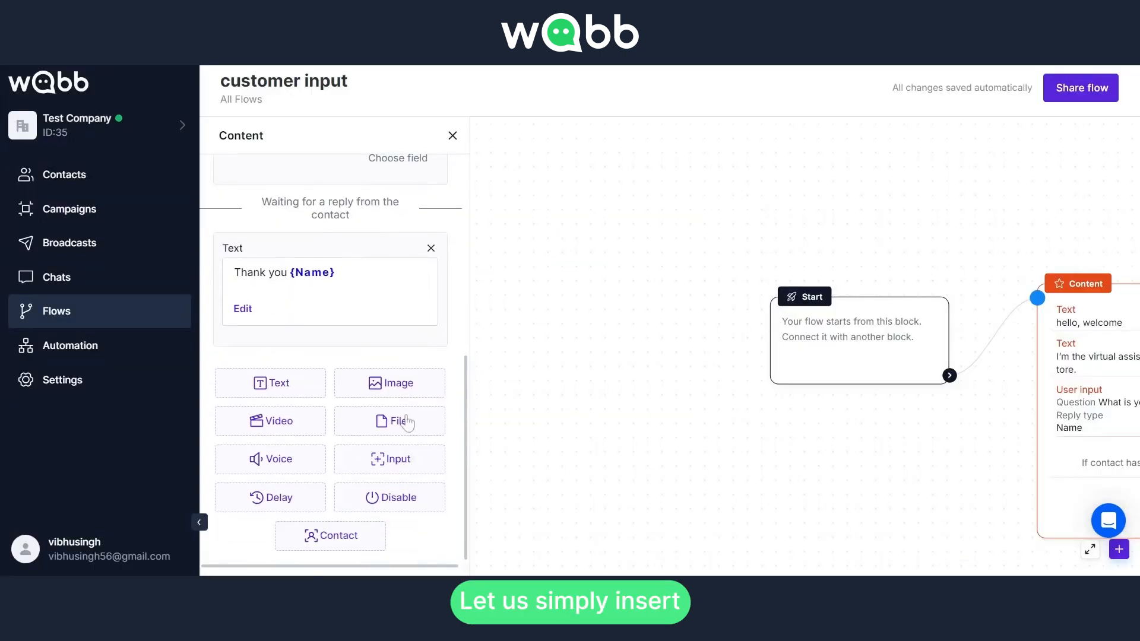
pyautogui.click(401, 472)
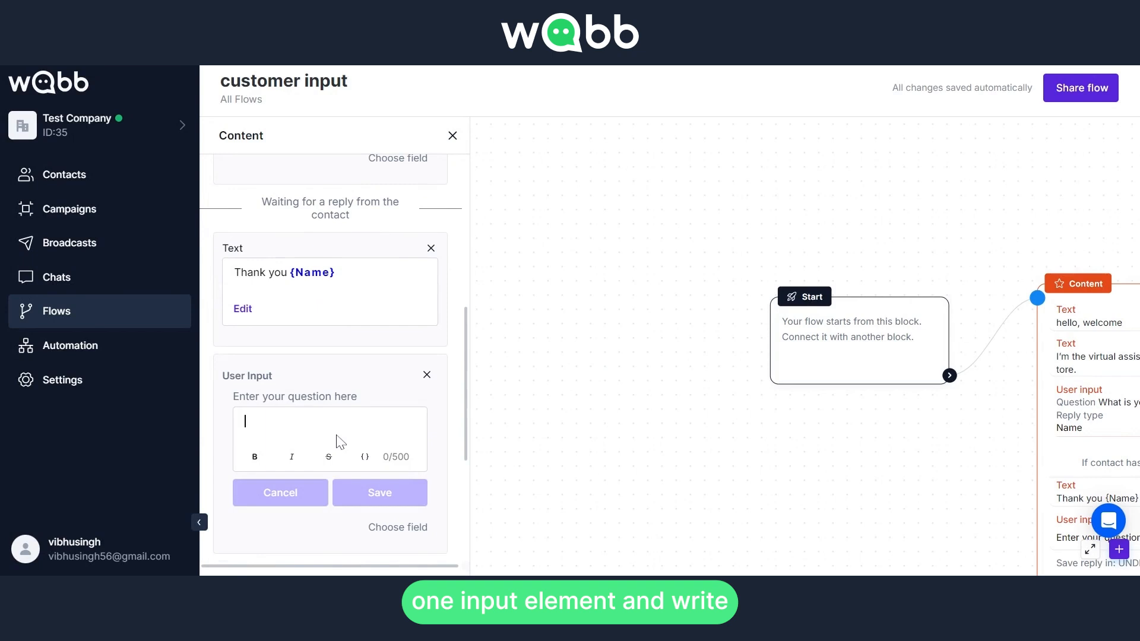
pyautogui.write('What is yo')
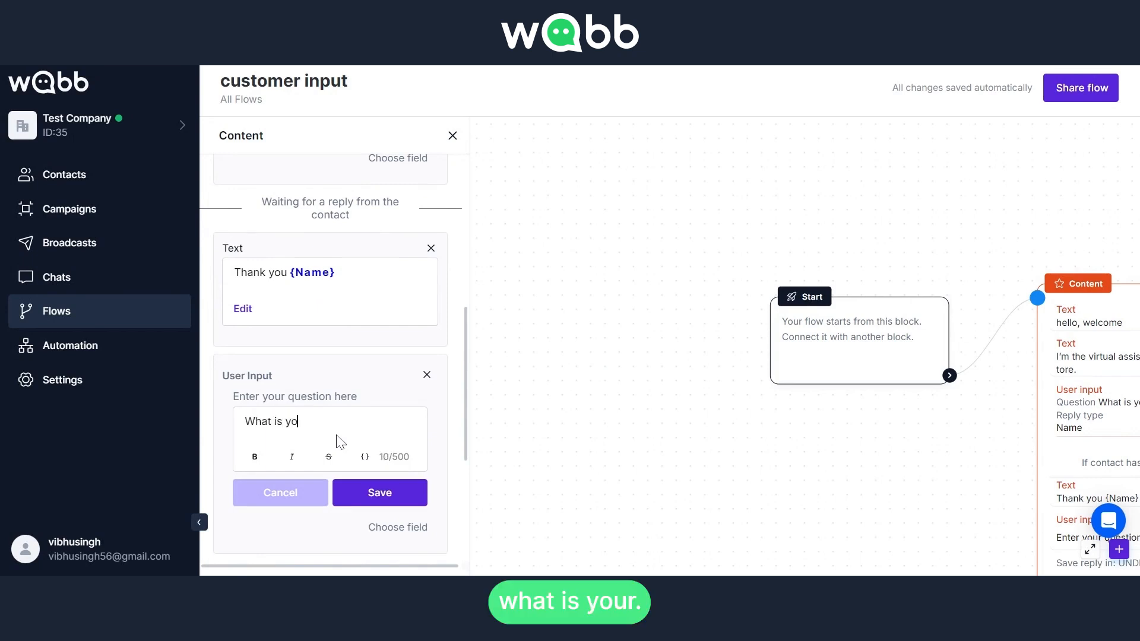
pyautogui.write('ur address?')
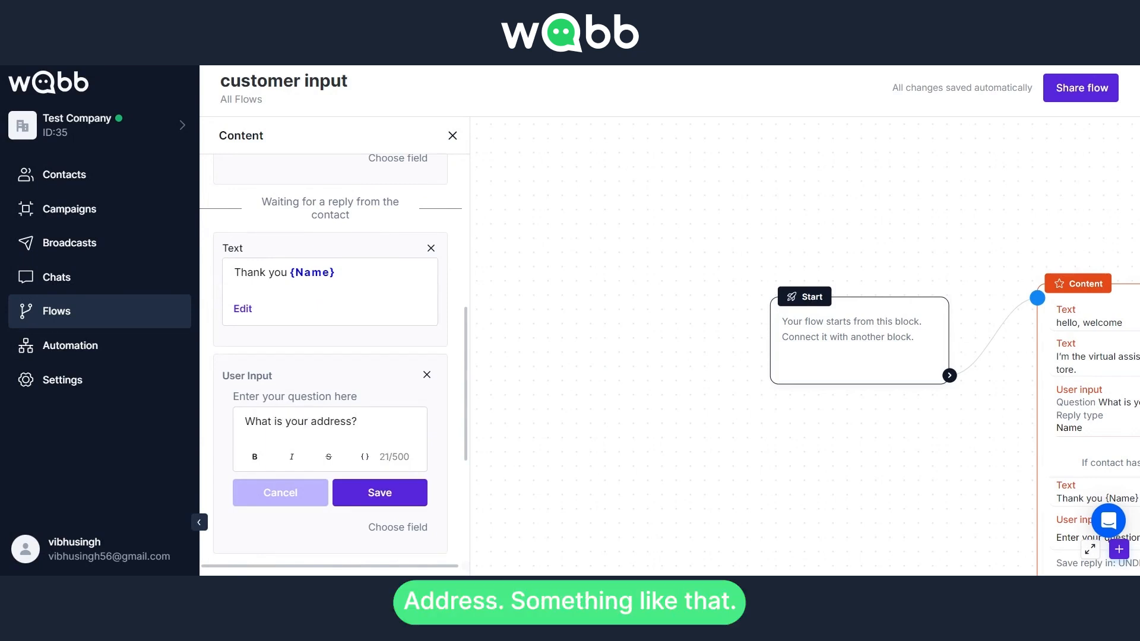
pyautogui.click(364, 493)
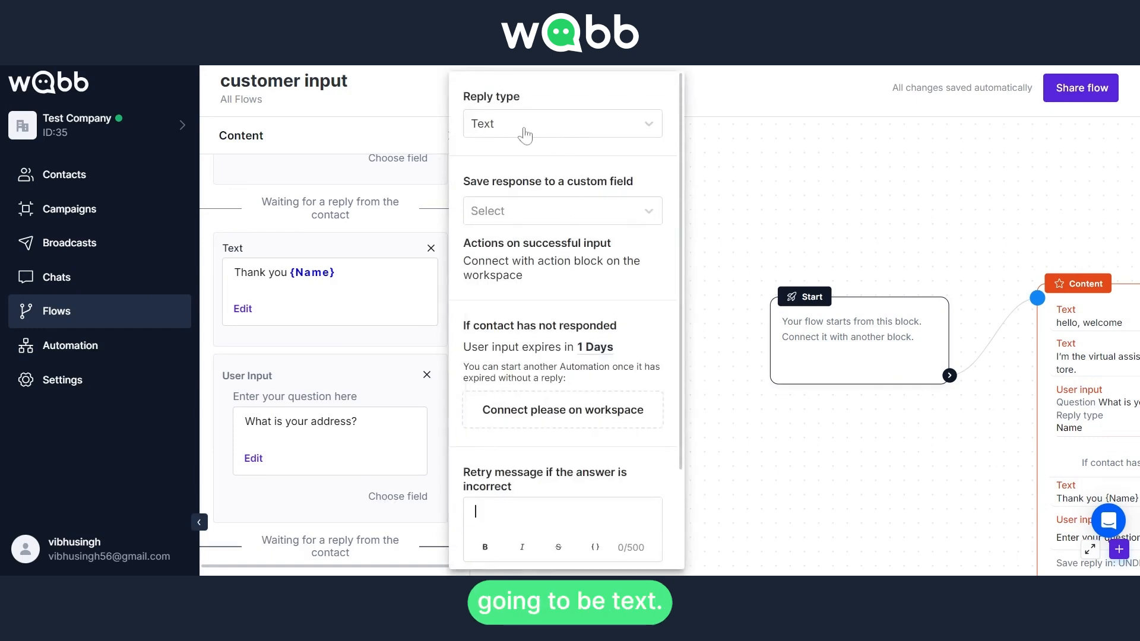
# Store the address reply in the custom field Street and save "hey, please write correct data!" as the retry message
pyautogui.click(522, 211)
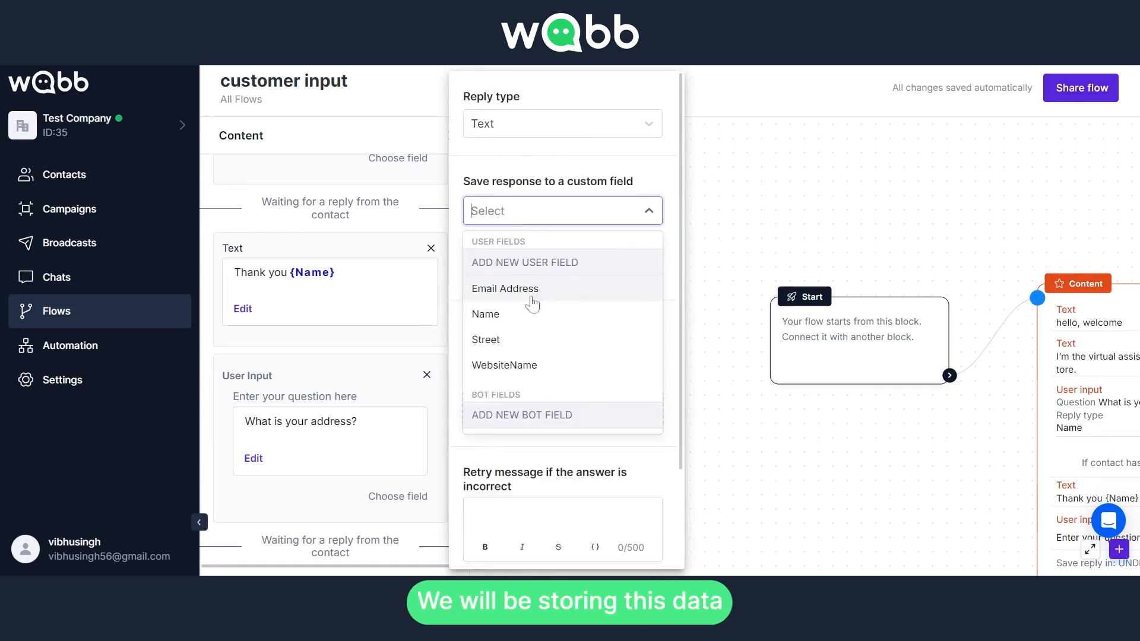
pyautogui.click(502, 341)
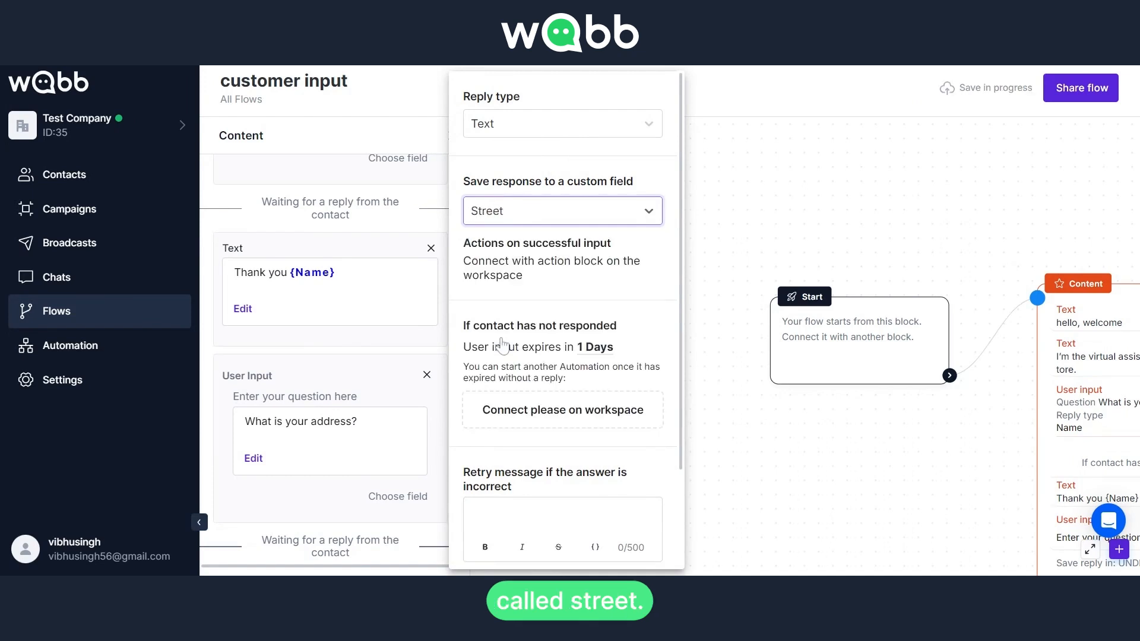
pyautogui.scroll(-2, 525, 333)
pyautogui.click(515, 391)
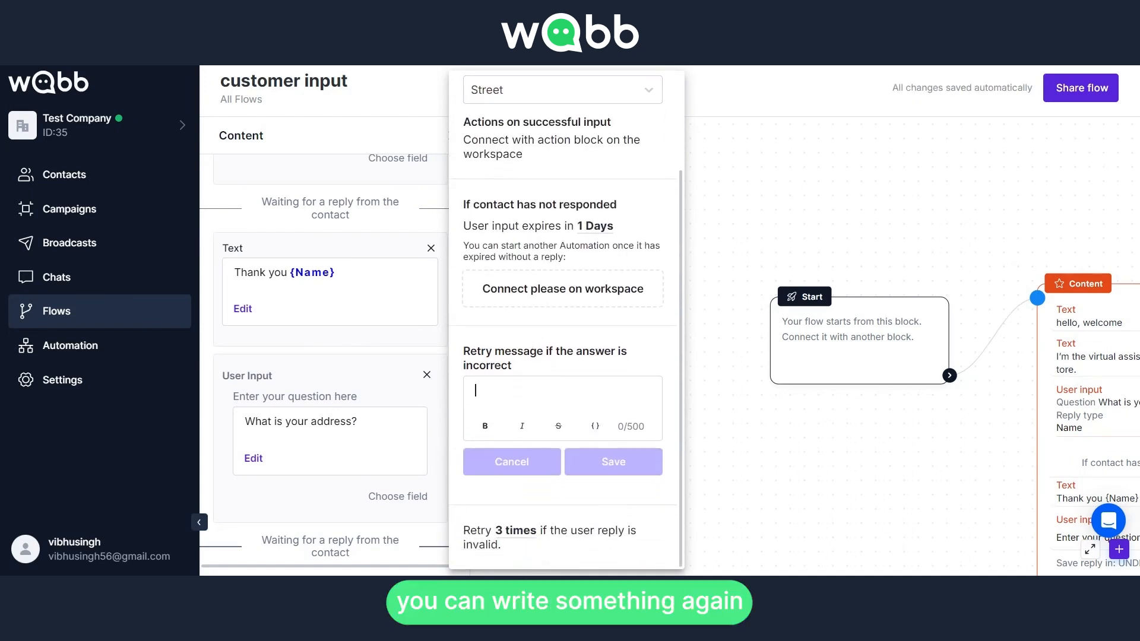
pyautogui.write('hey')
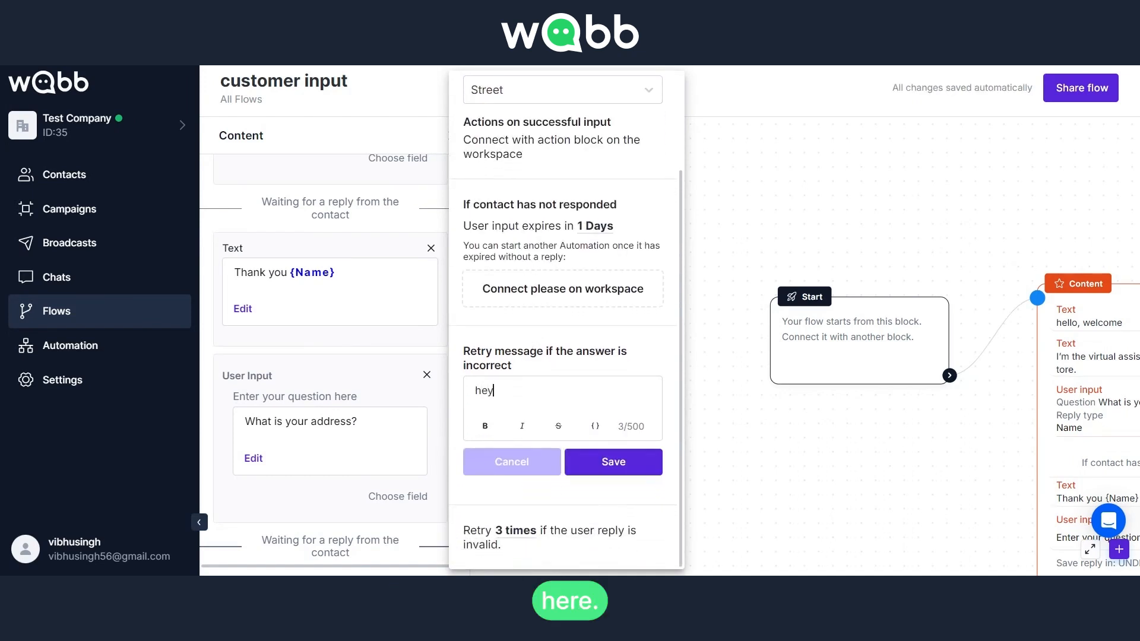
pyautogui.write(', please write correct data!')
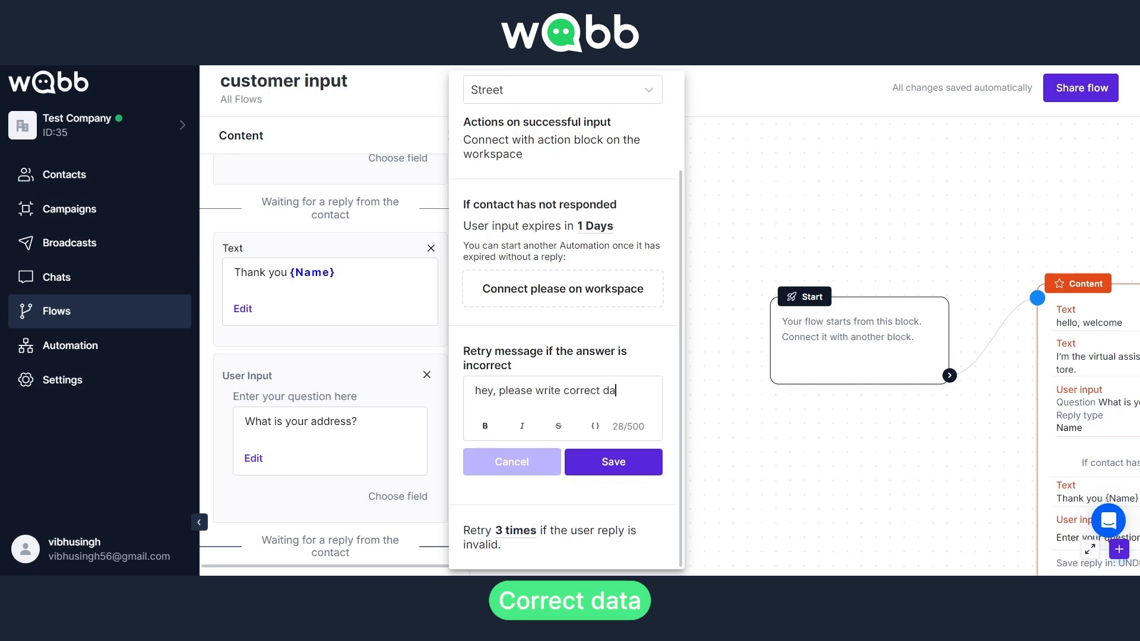
pyautogui.click(638, 472)
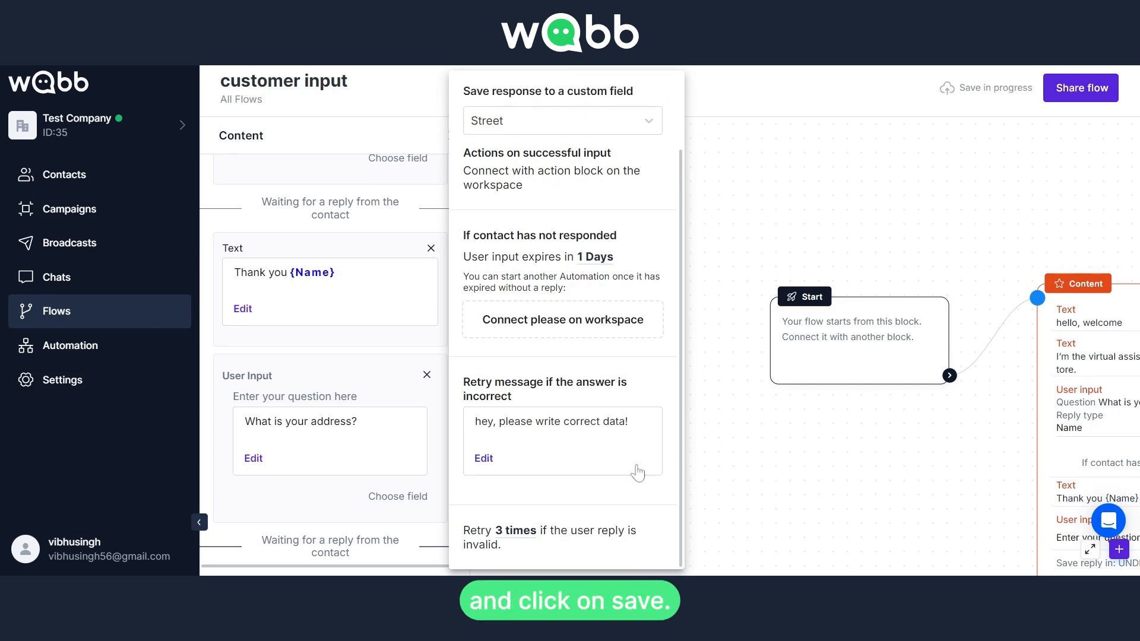
pyautogui.click(428, 358)
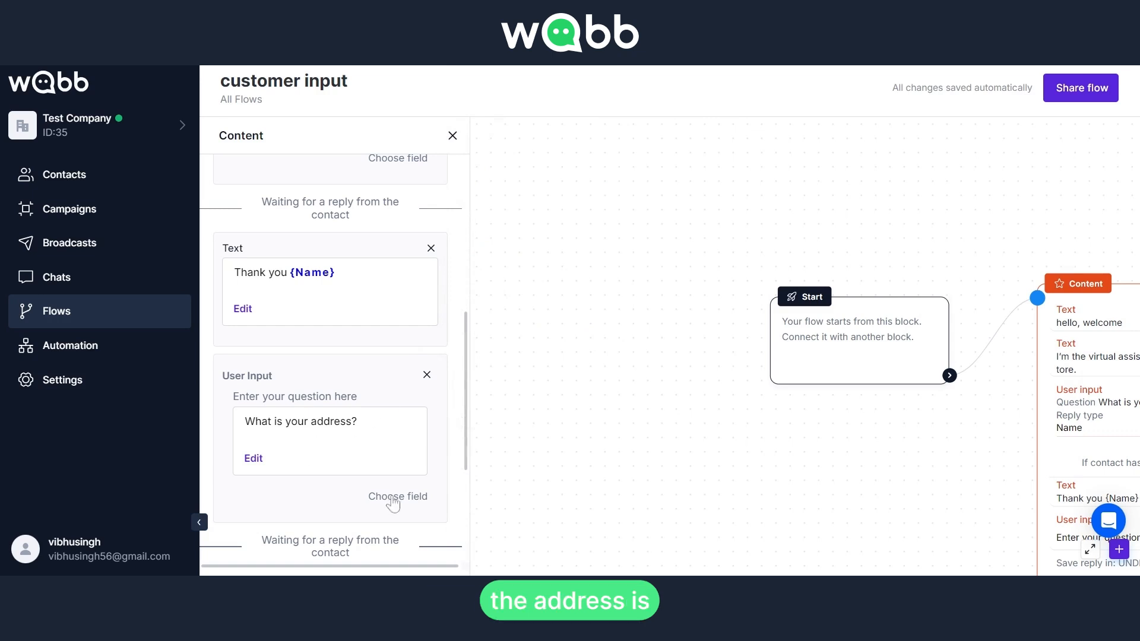
# Add a text message below the address question reading "we have saved your address in-"
pyautogui.scroll(-3, 393, 504)
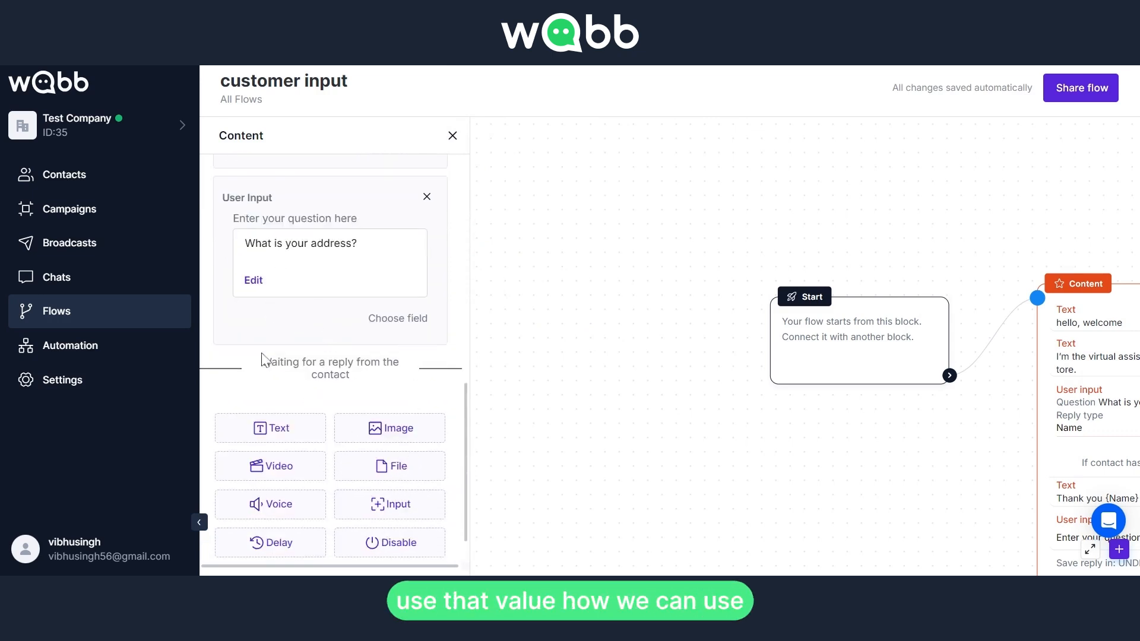
pyautogui.click(267, 428)
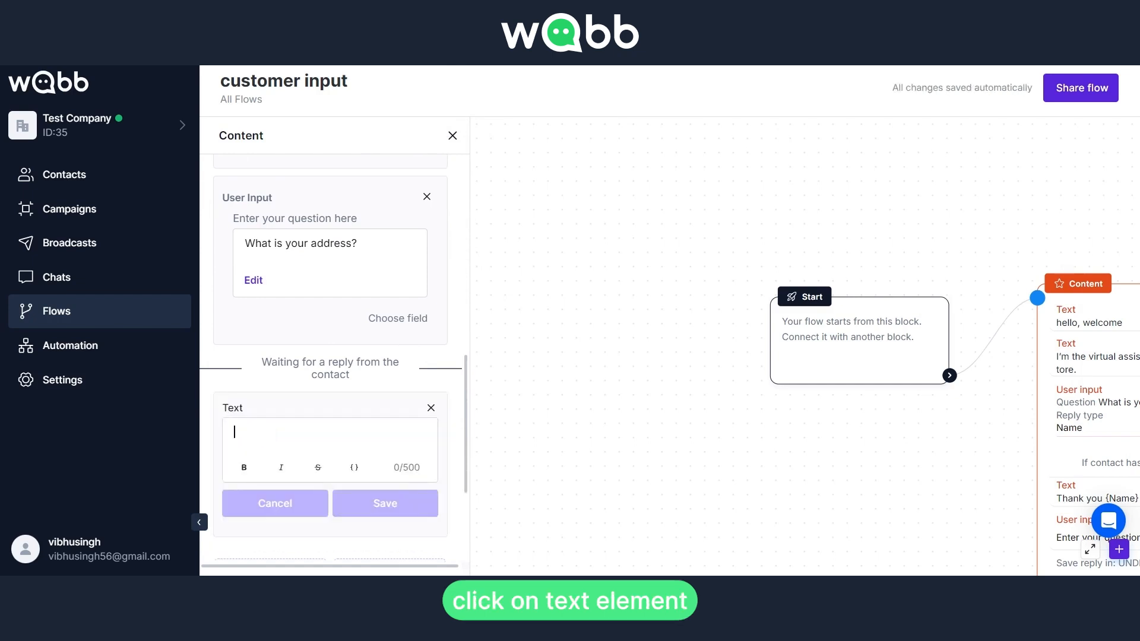
pyautogui.write('w')
pyautogui.press('BackSpace')
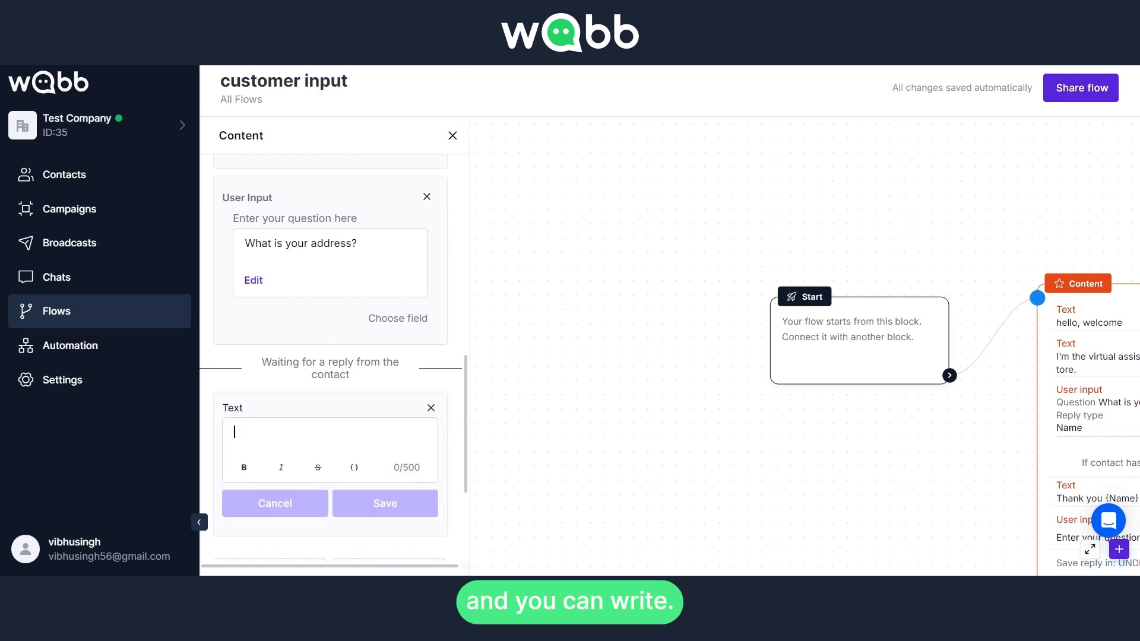
pyautogui.write('we')
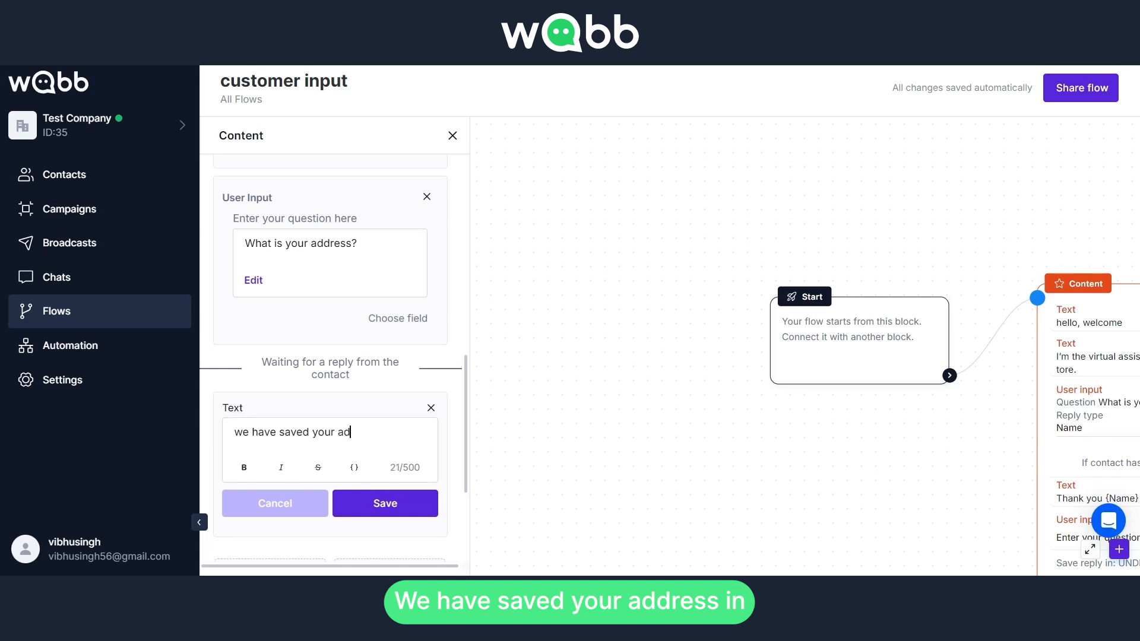
pyautogui.write('have saved your address in-')
# Insert the Street user field at the end of the address message and save the message
pyautogui.click(354, 467)
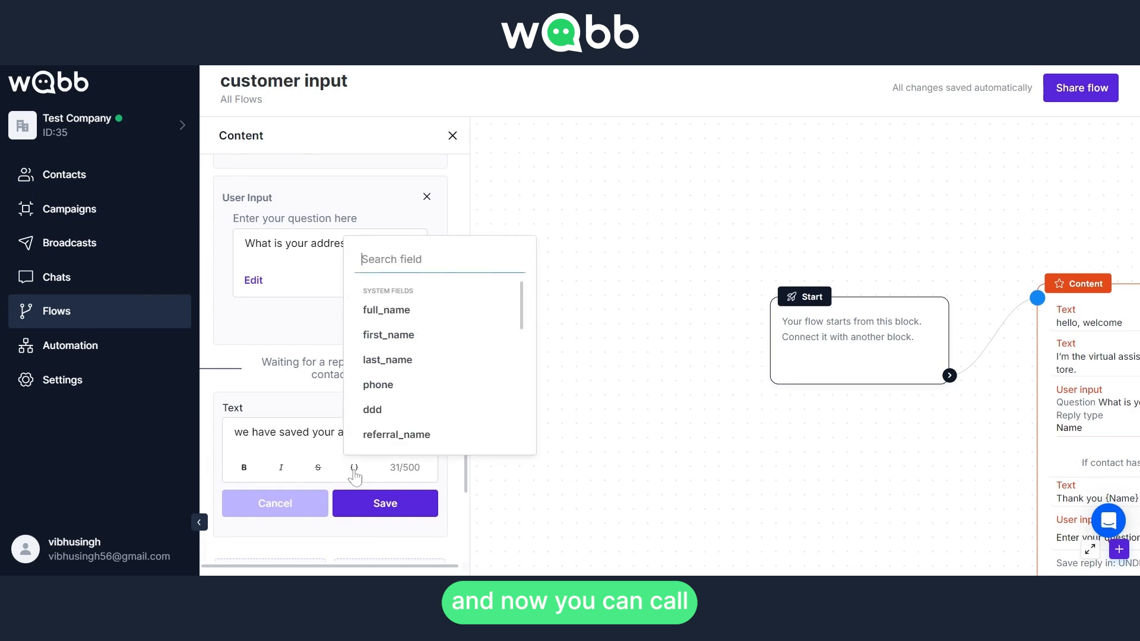
pyautogui.scroll(-3, 428, 384)
pyautogui.scroll(-5, 428, 384)
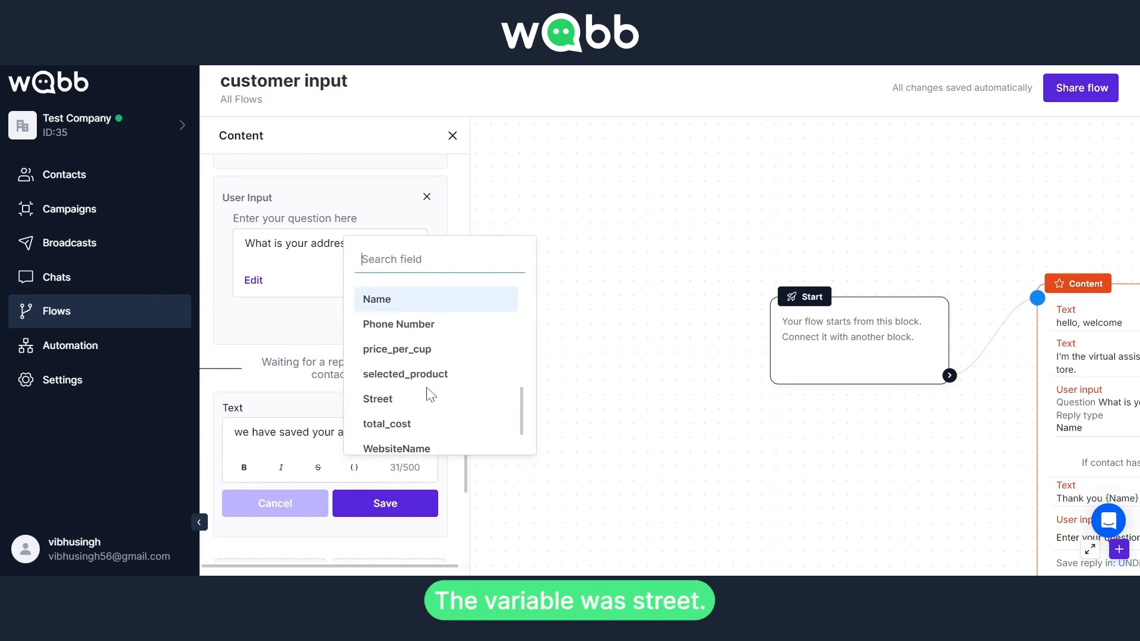
pyautogui.click(419, 398)
pyautogui.click(320, 472)
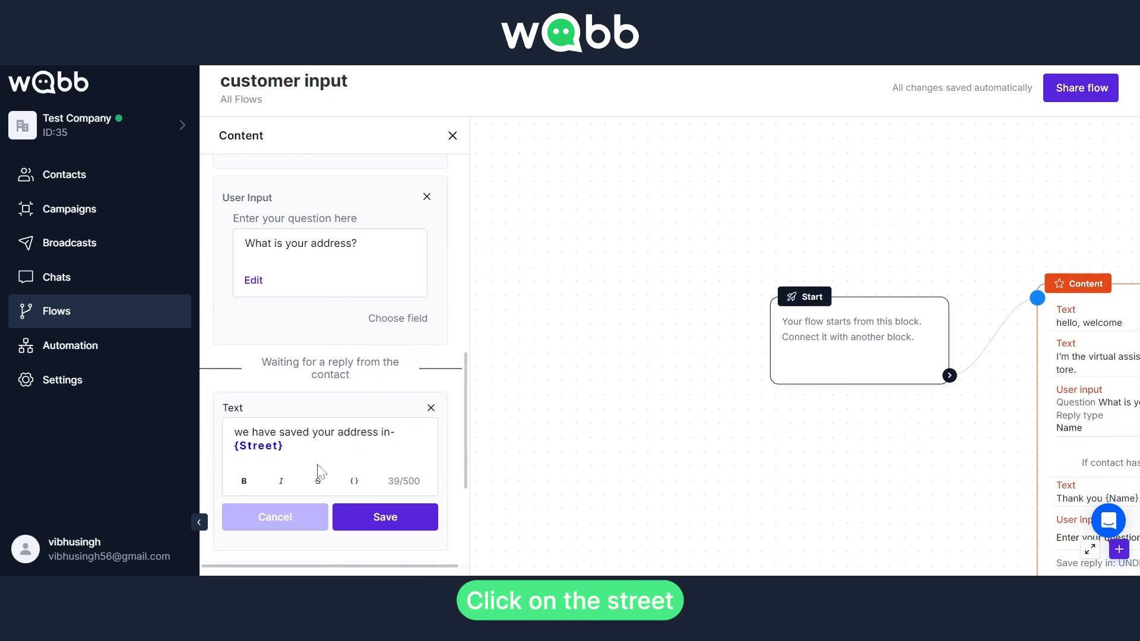
pyautogui.click(383, 521)
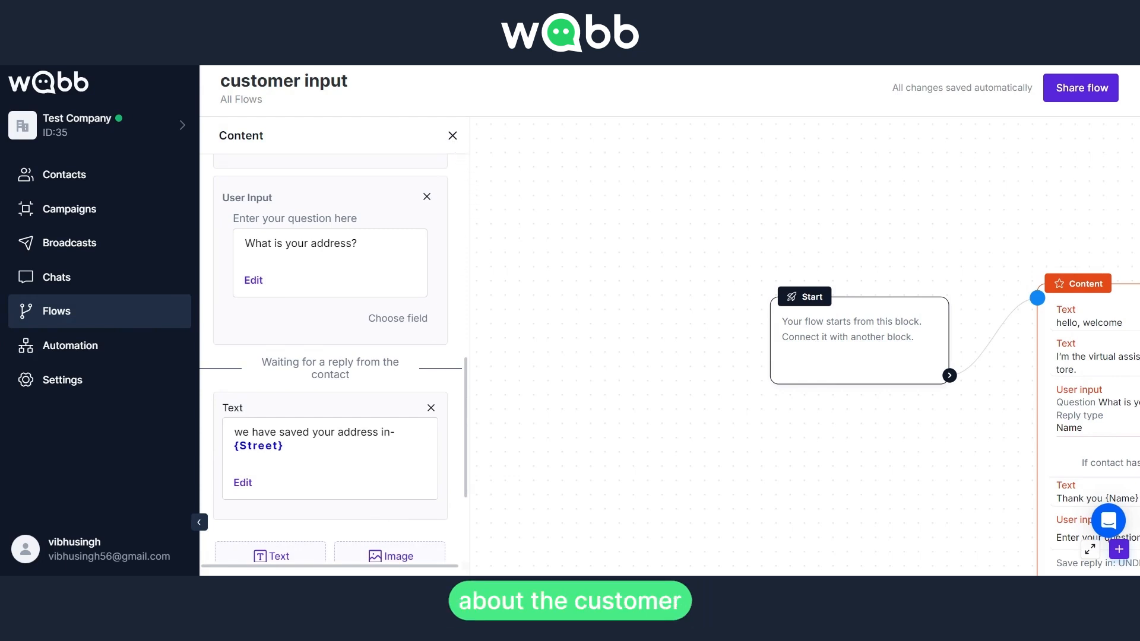
# Close the content editor and review the content block's questions, reply fields and follow-up messages on the canvas
pyautogui.click(453, 135)
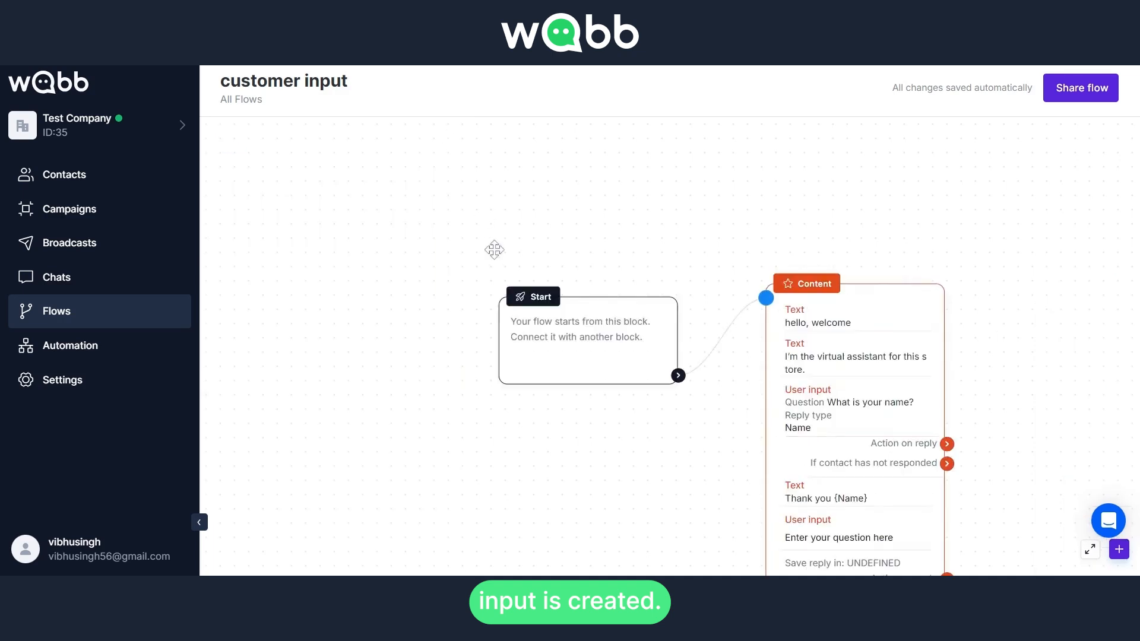
pyautogui.moveTo(494, 249); pyautogui.dragTo(408, 204)
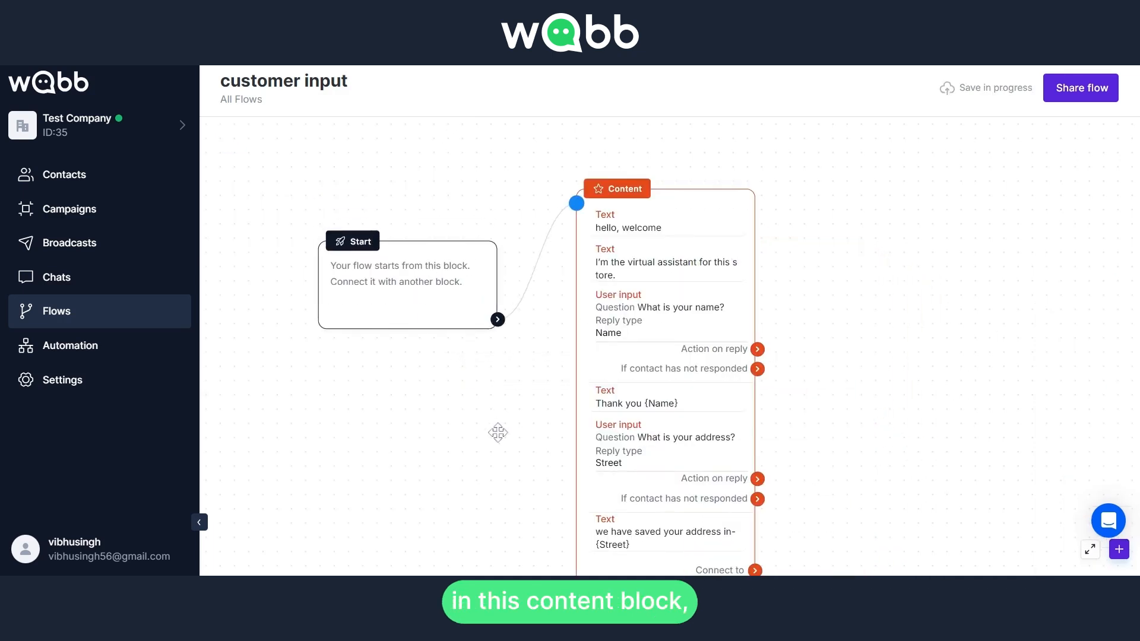
pyautogui.moveTo(497, 432); pyautogui.dragTo(442, 407)
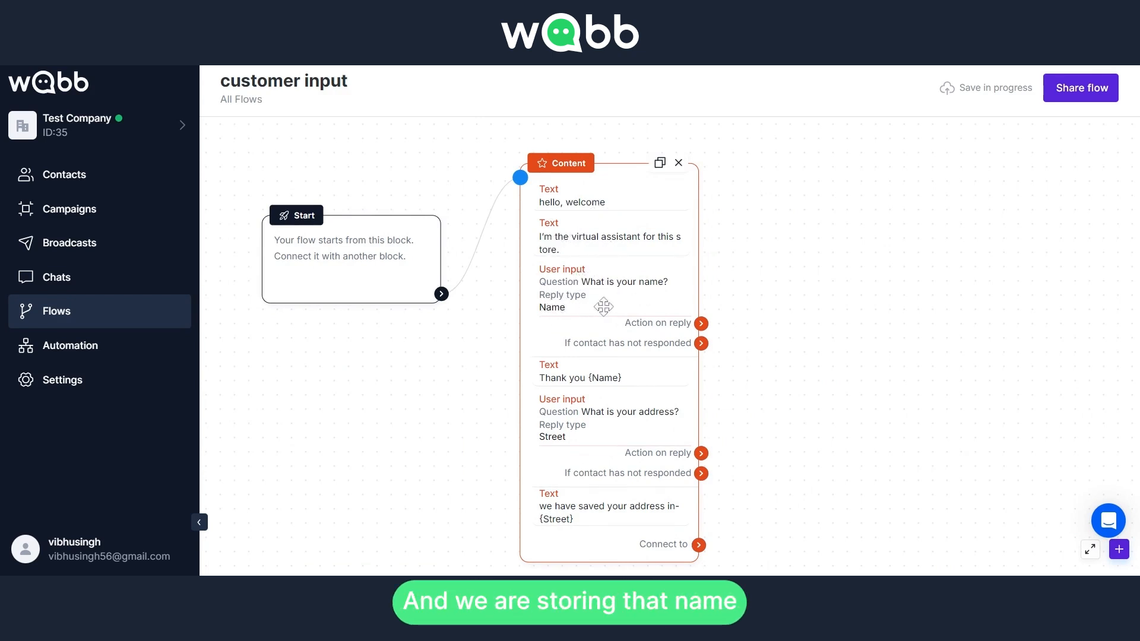
pyautogui.scroll(3, 625, 326)
pyautogui.scroll(1, 594, 311)
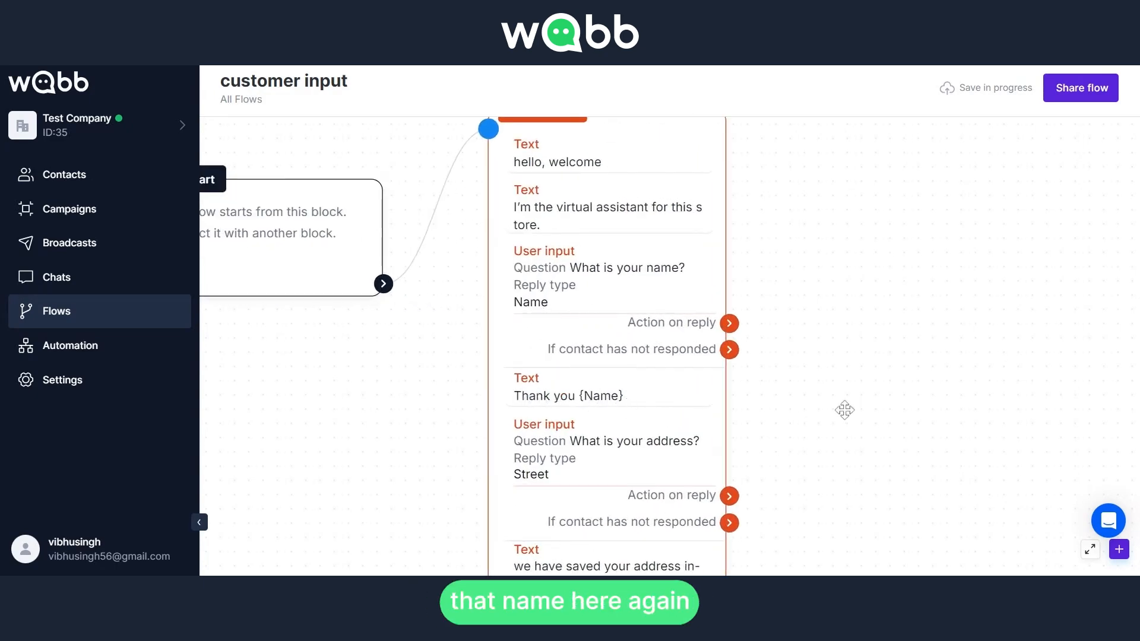
pyautogui.scroll(-2, 803, 346)
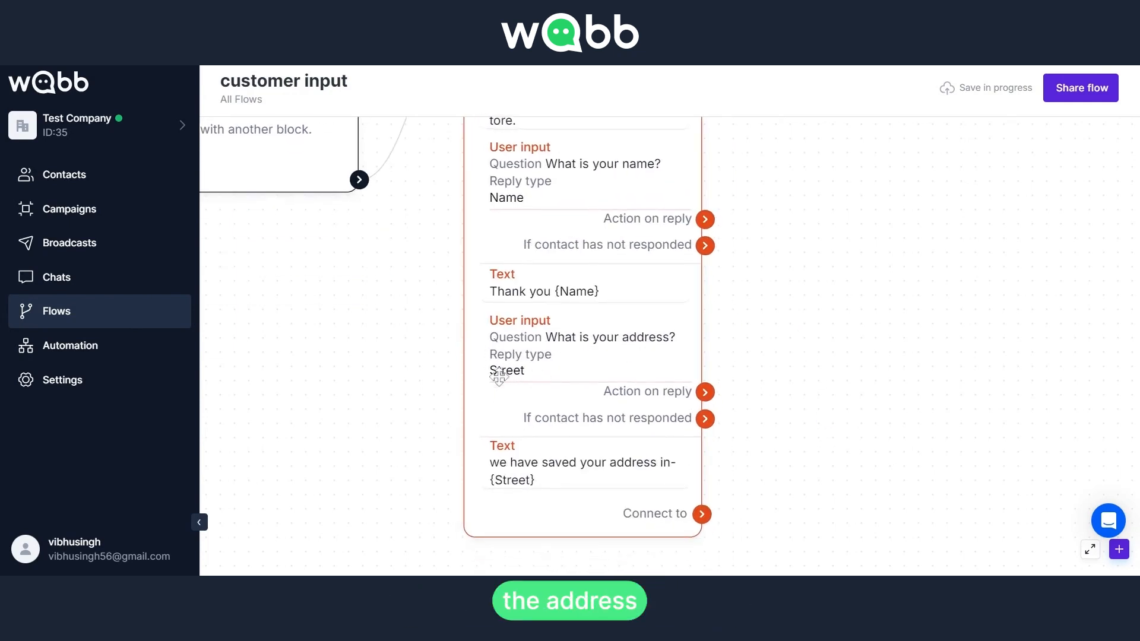
pyautogui.scroll(-1, 778, 410)
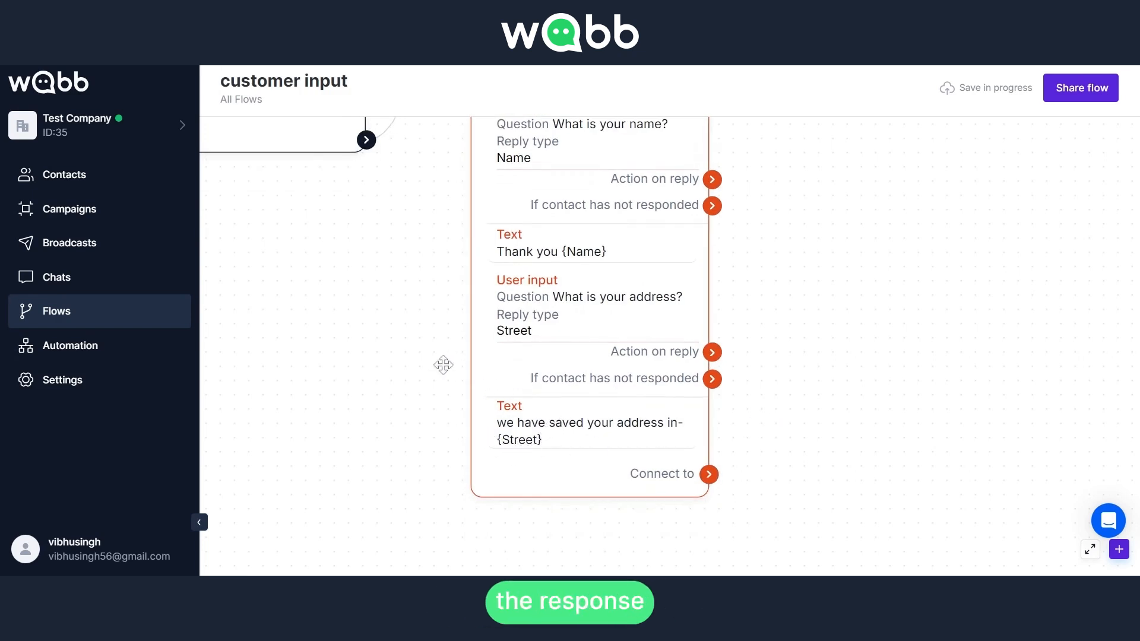
pyautogui.moveTo(391, 330); pyautogui.dragTo(439, 403)
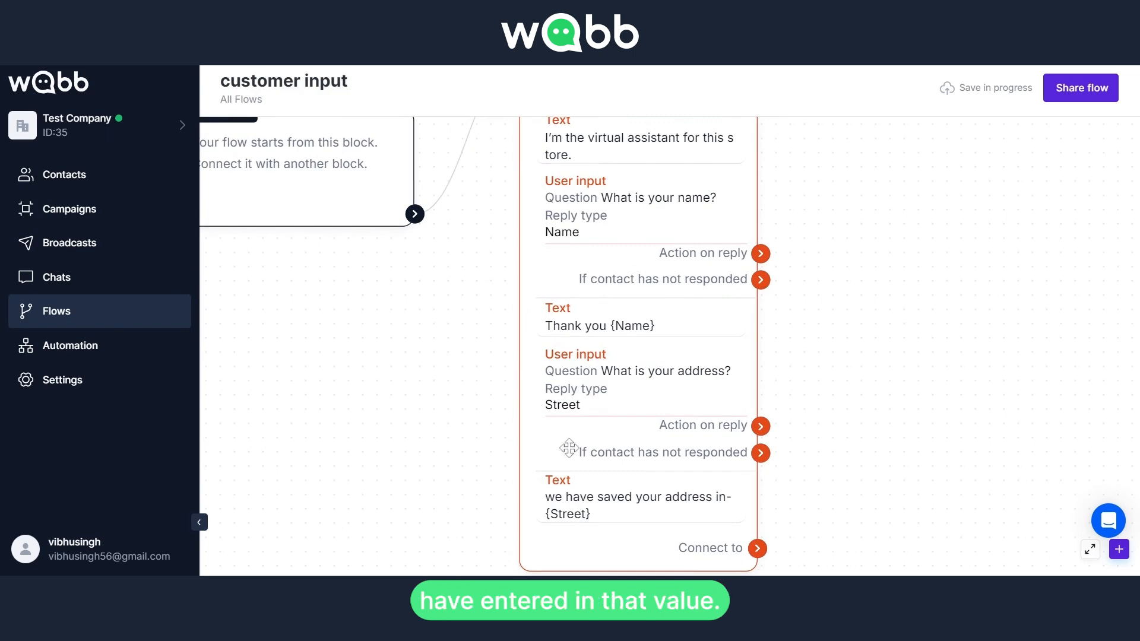
pyautogui.scroll(2, 393, 393)
pyautogui.scroll(-3, 393, 394)
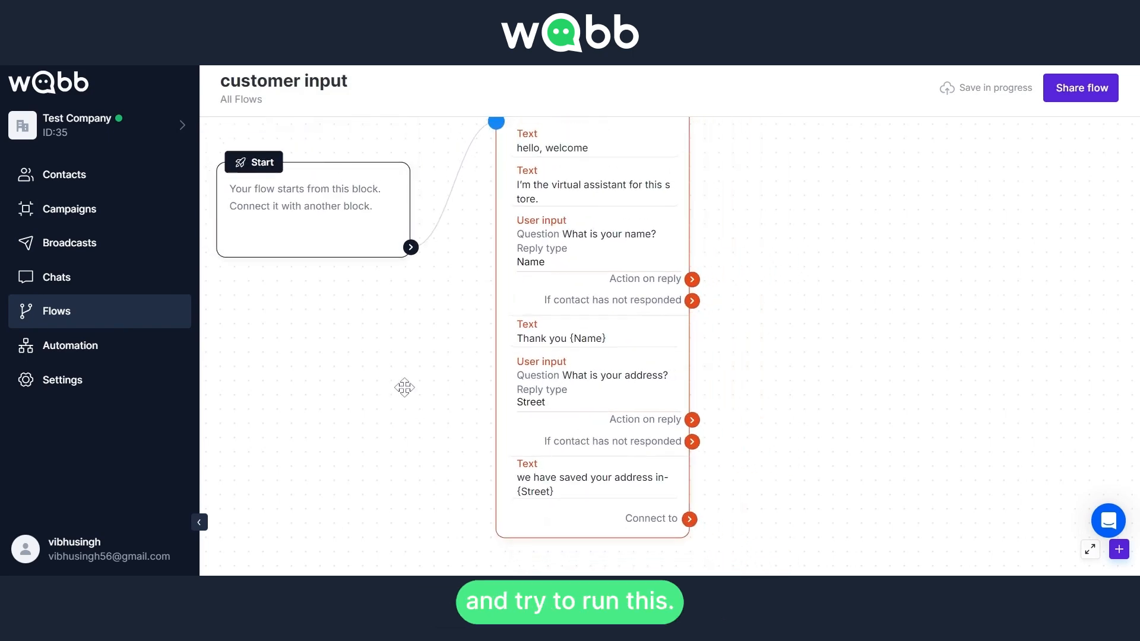
# Go to the chats and run the customer input flow for the currently selected contact
pyautogui.click(122, 285)
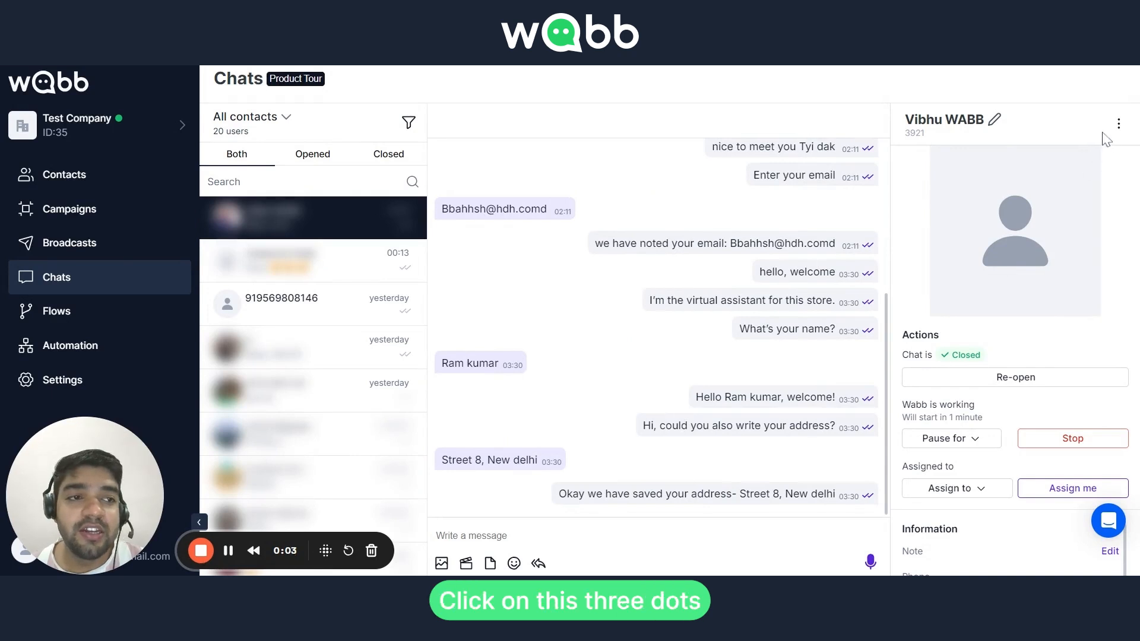
pyautogui.click(1118, 124)
pyautogui.click(1098, 153)
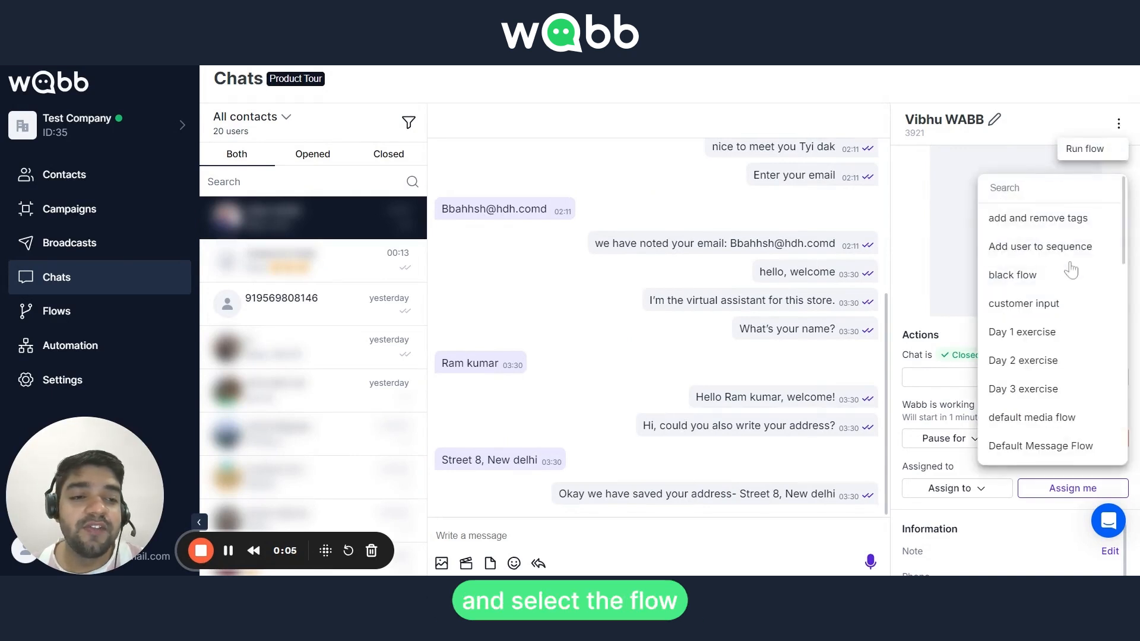
pyautogui.click(1036, 312)
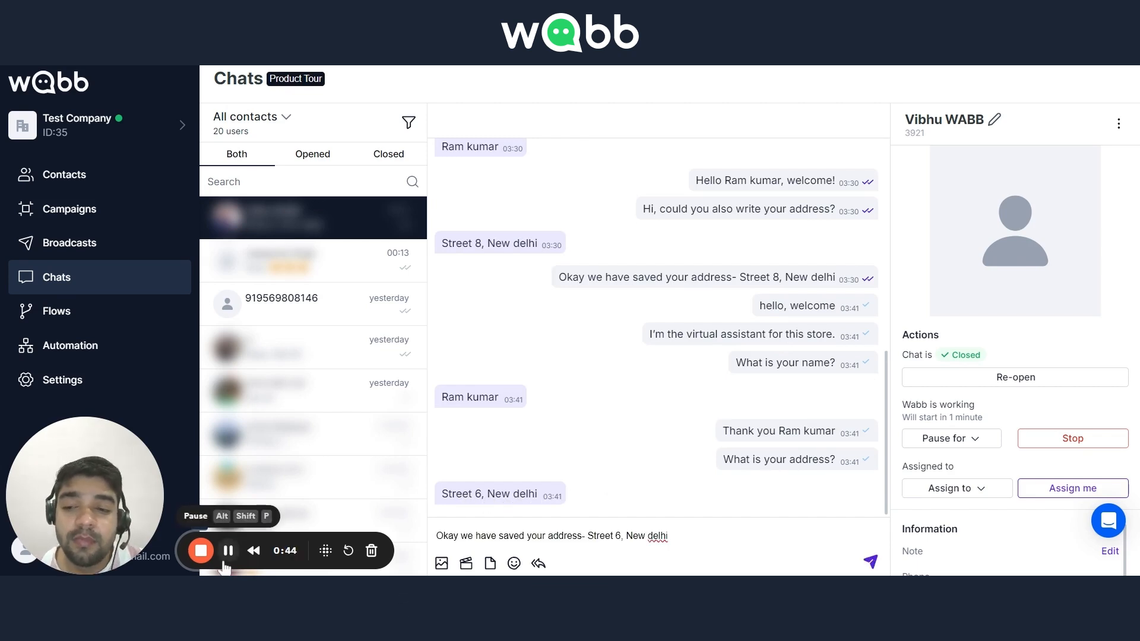
# Send a chat message confirming that the customer's address has been saved, and compare the address in it with the customer's reply
pyautogui.press('Return')
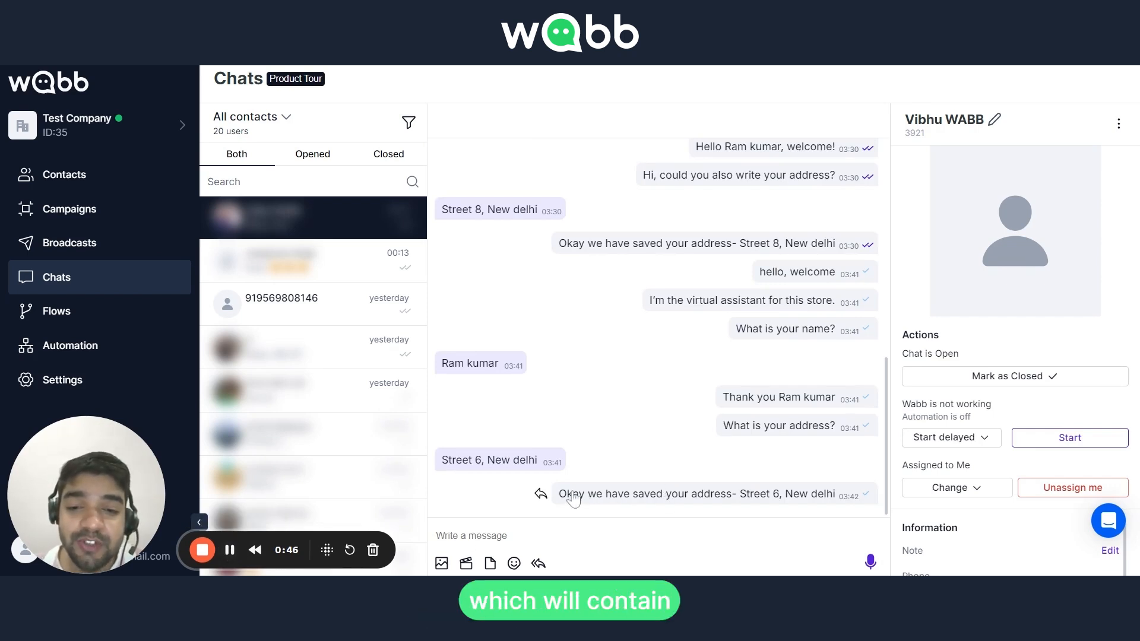
pyautogui.moveTo(442, 461); pyautogui.dragTo(571, 505)
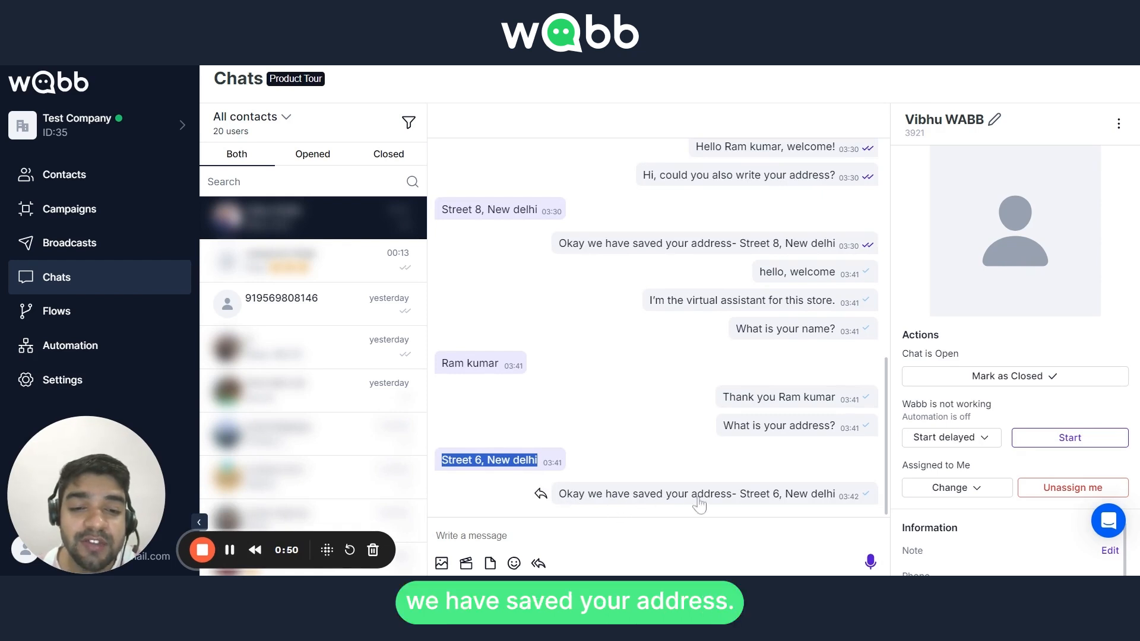
pyautogui.moveTo(760, 503); pyautogui.dragTo(837, 504)
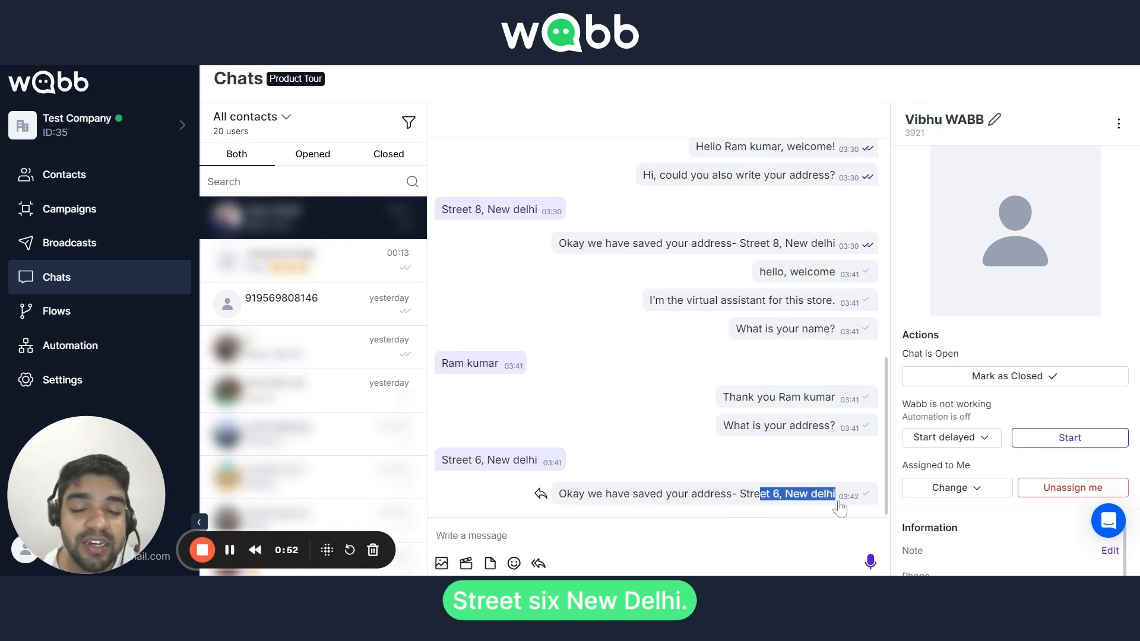
pyautogui.moveTo(442, 463); pyautogui.dragTo(537, 466)
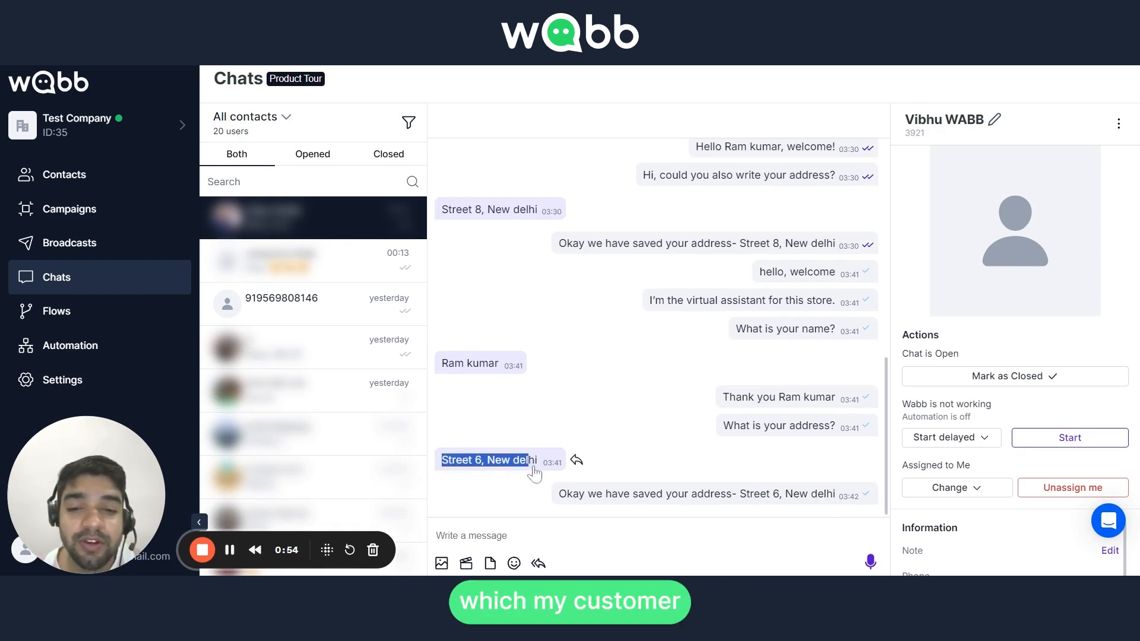